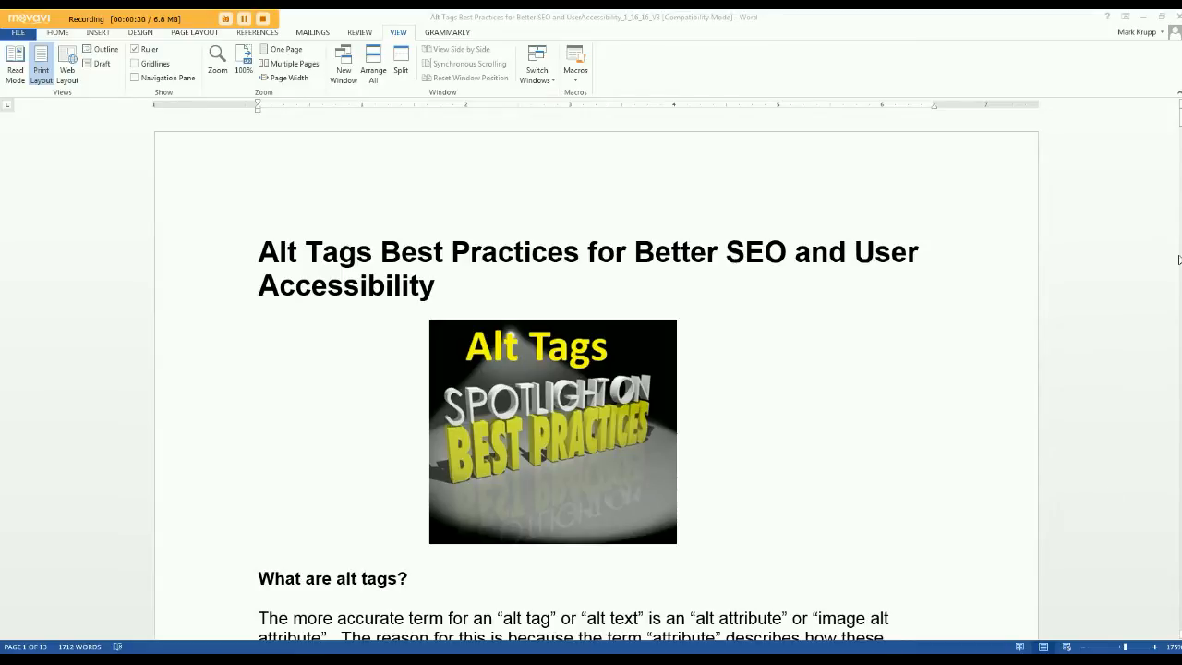
- Review the Filenames and Alt Text section of the Word document, and switch to the WordPress page editor
drag(1179, 116, 1179, 343)
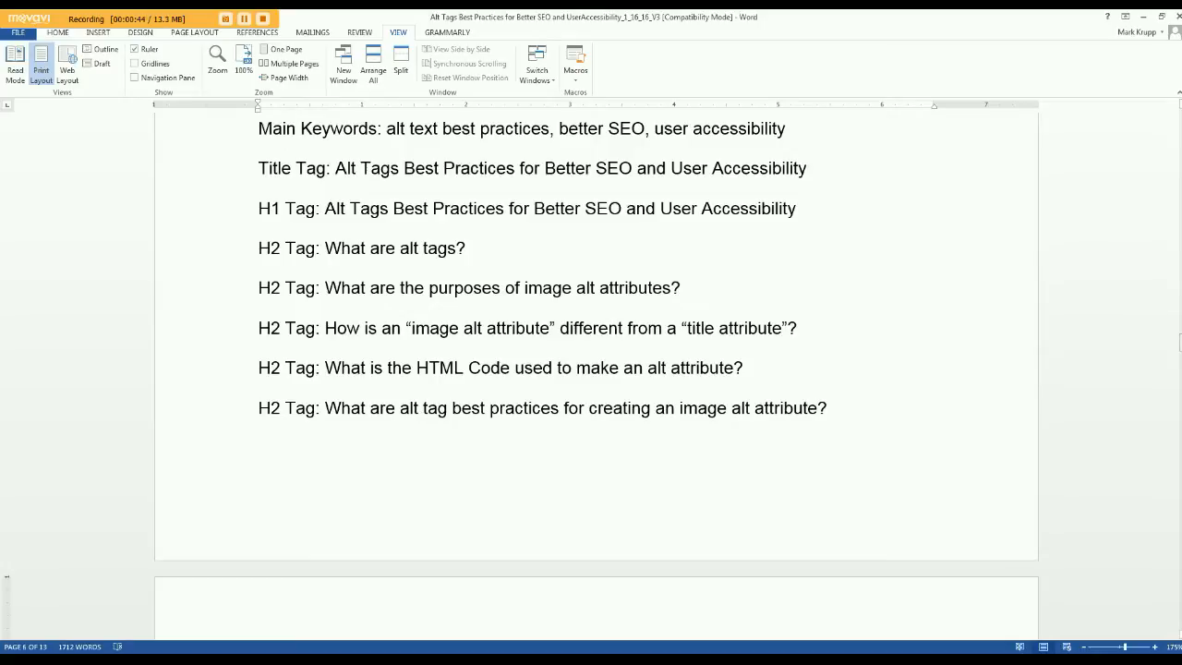
drag(1179, 342, 1179, 367)
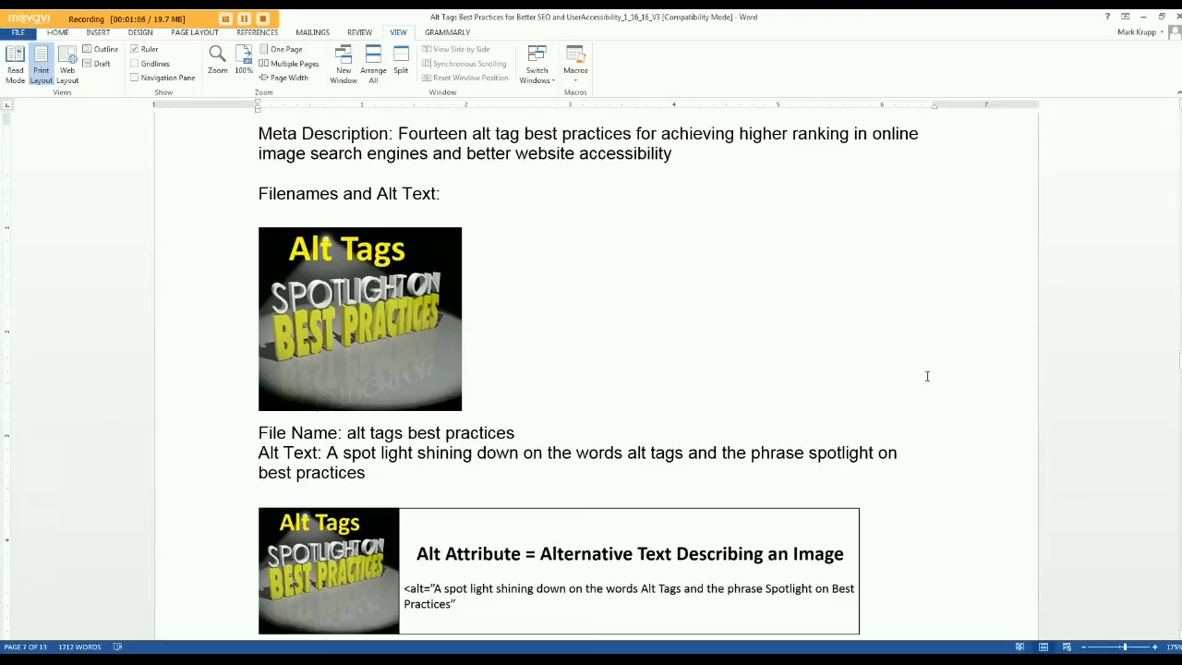
key(alt+Tab)
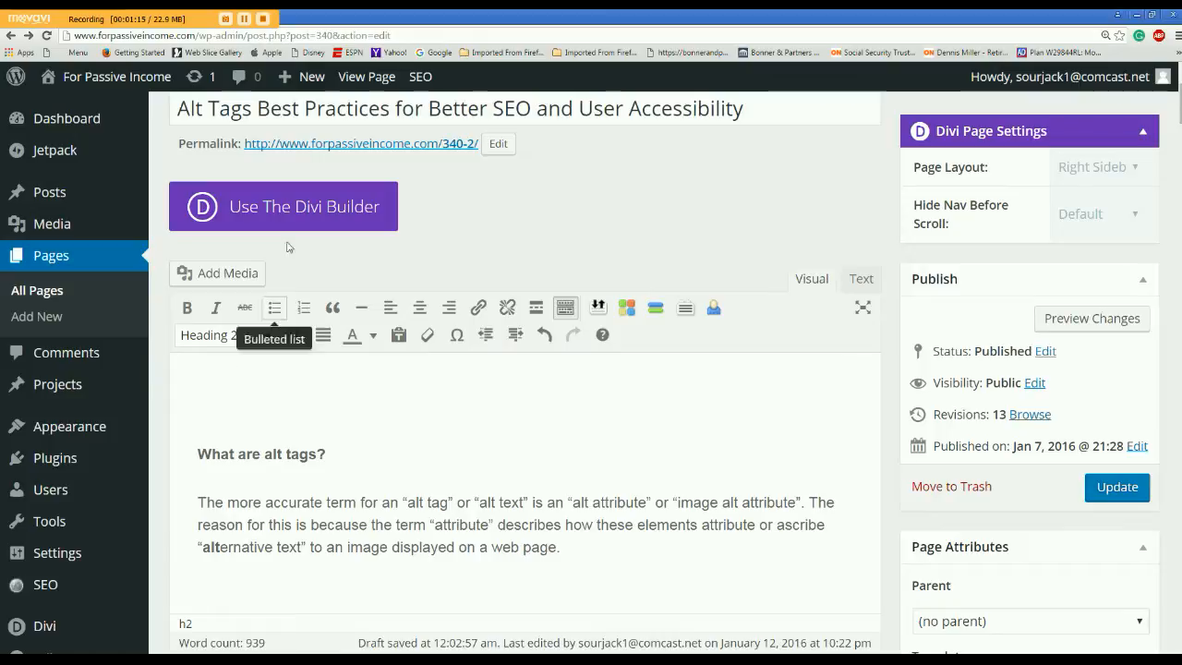
- Upload the "alt tags best practices" image from the article's pictures folder under For Passive Income to the media library
click(217, 274)
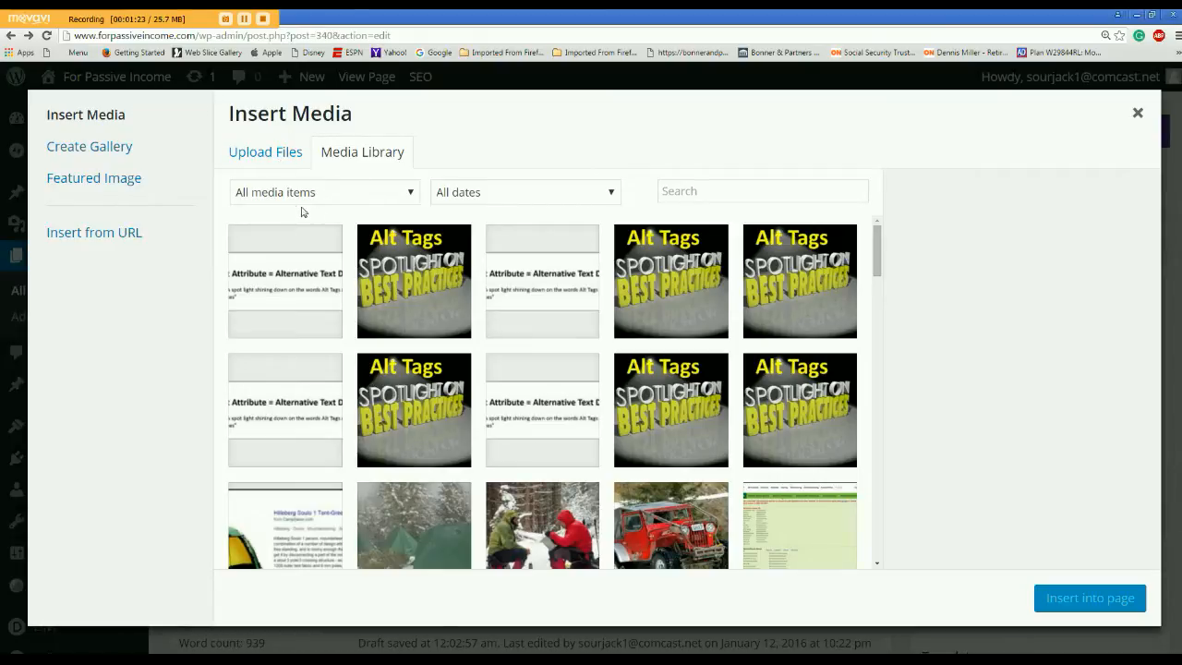
click(277, 154)
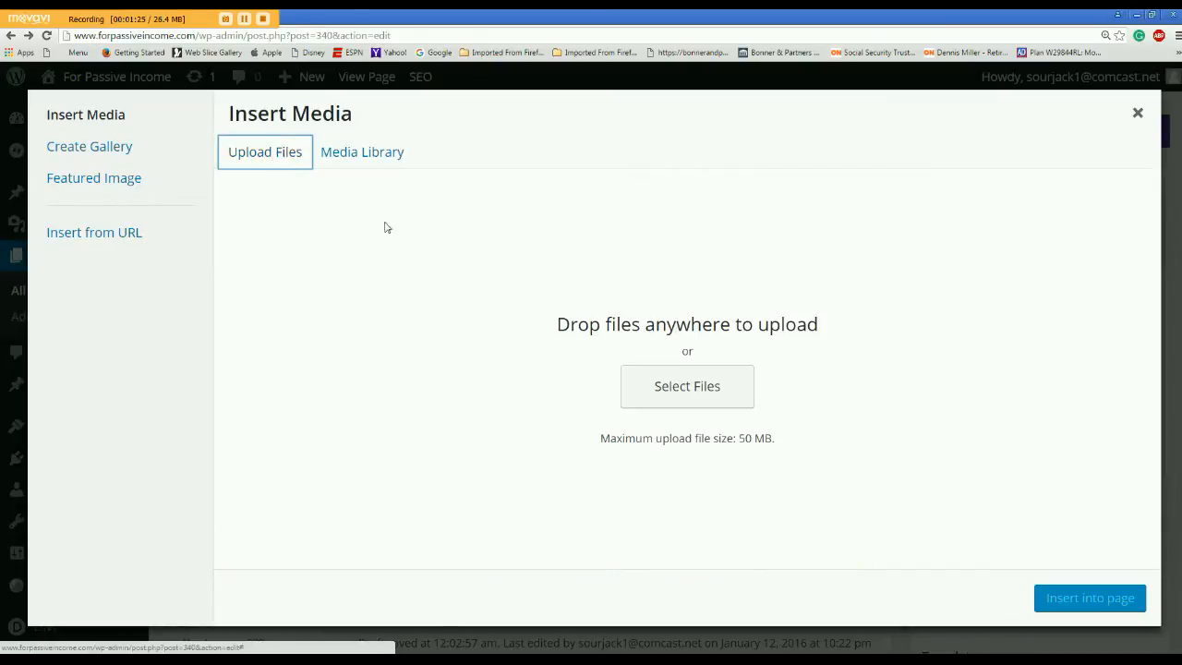
click(687, 386)
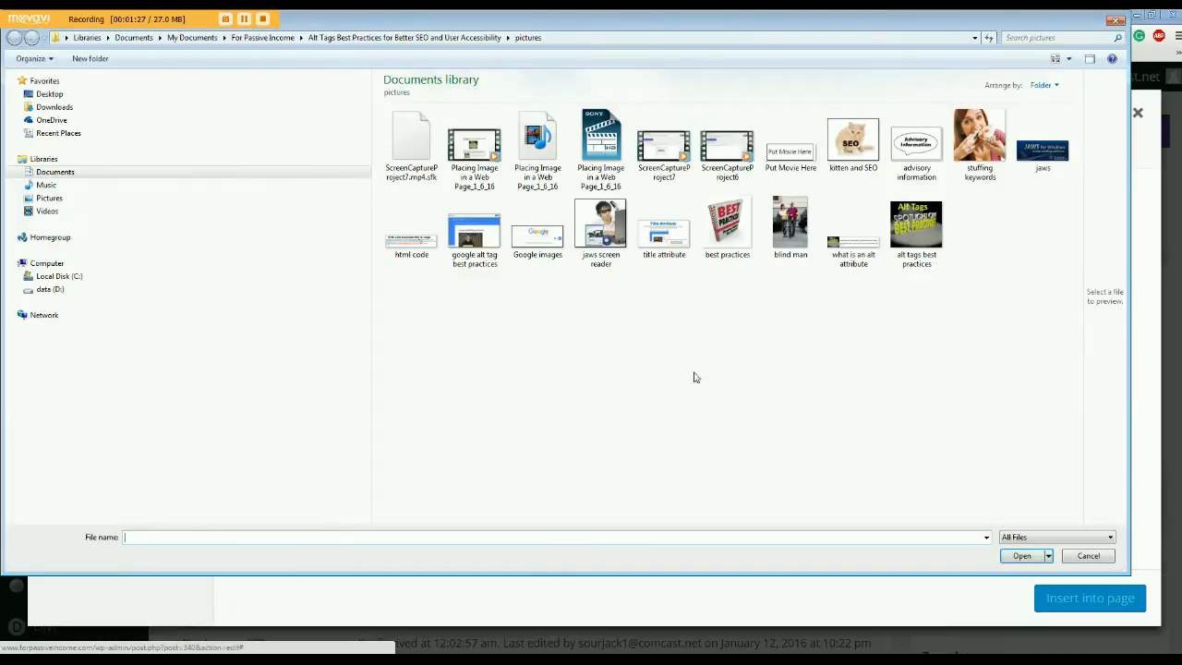
click(19, 173)
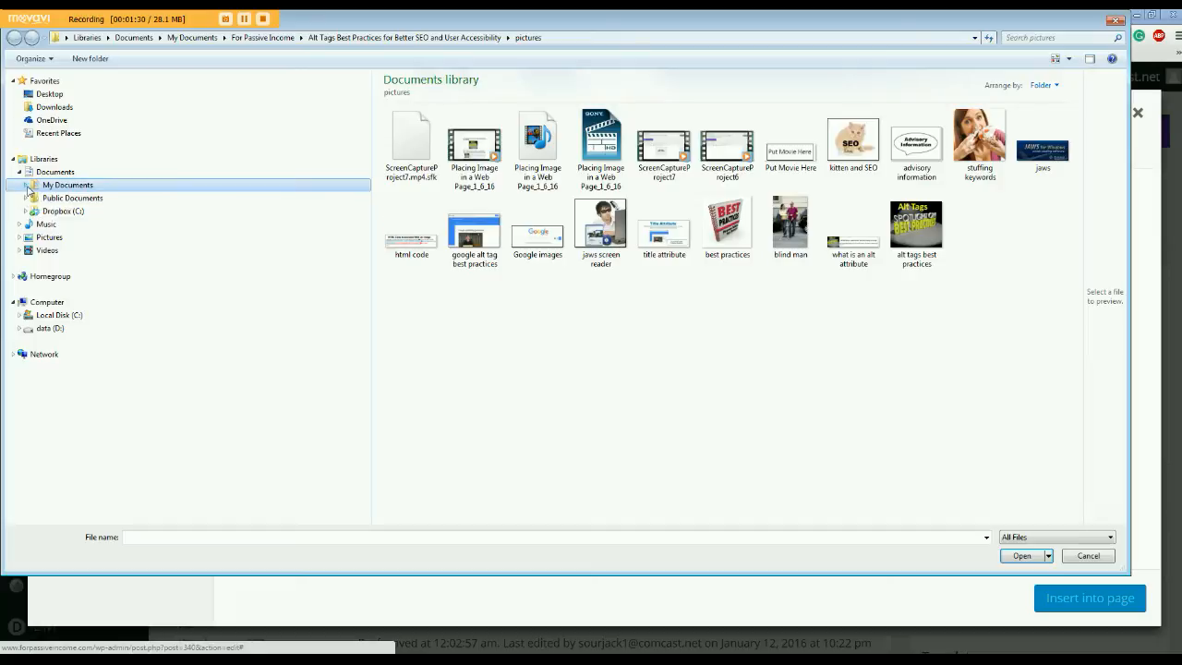
click(26, 185)
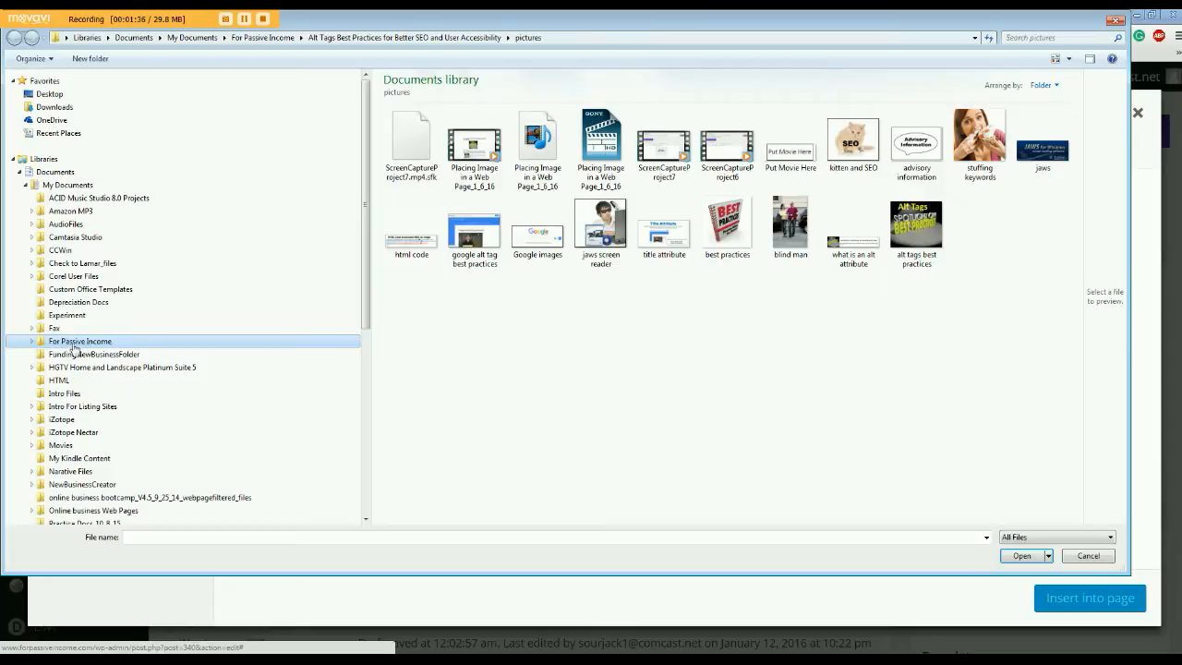
click(33, 341)
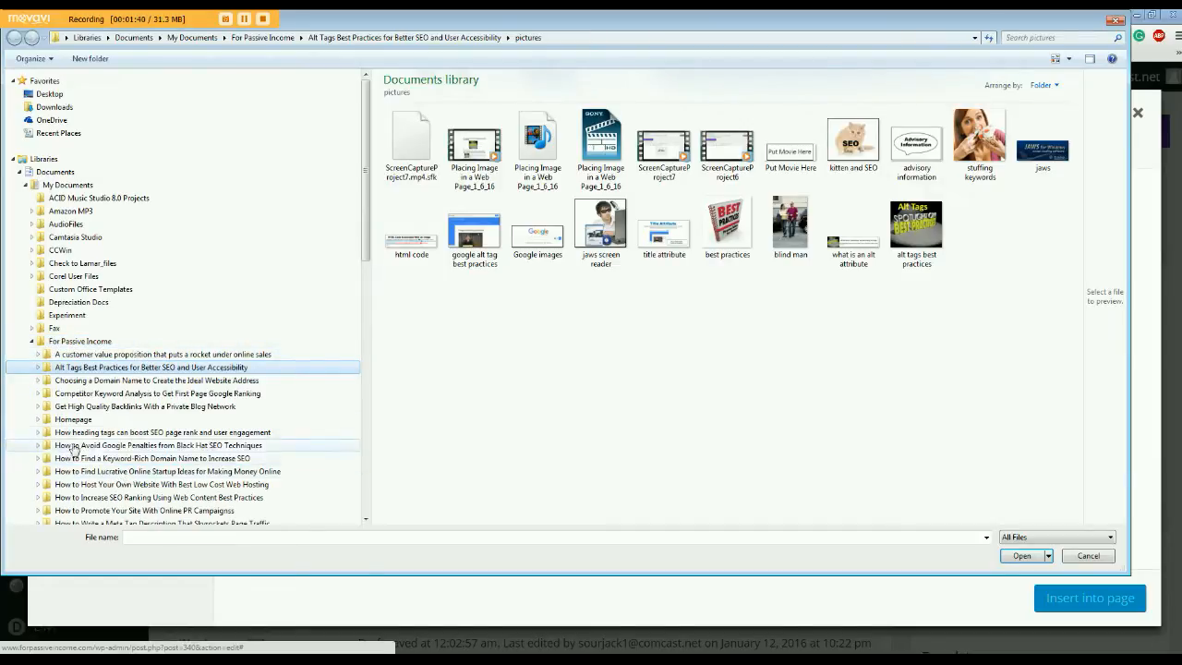
click(38, 368)
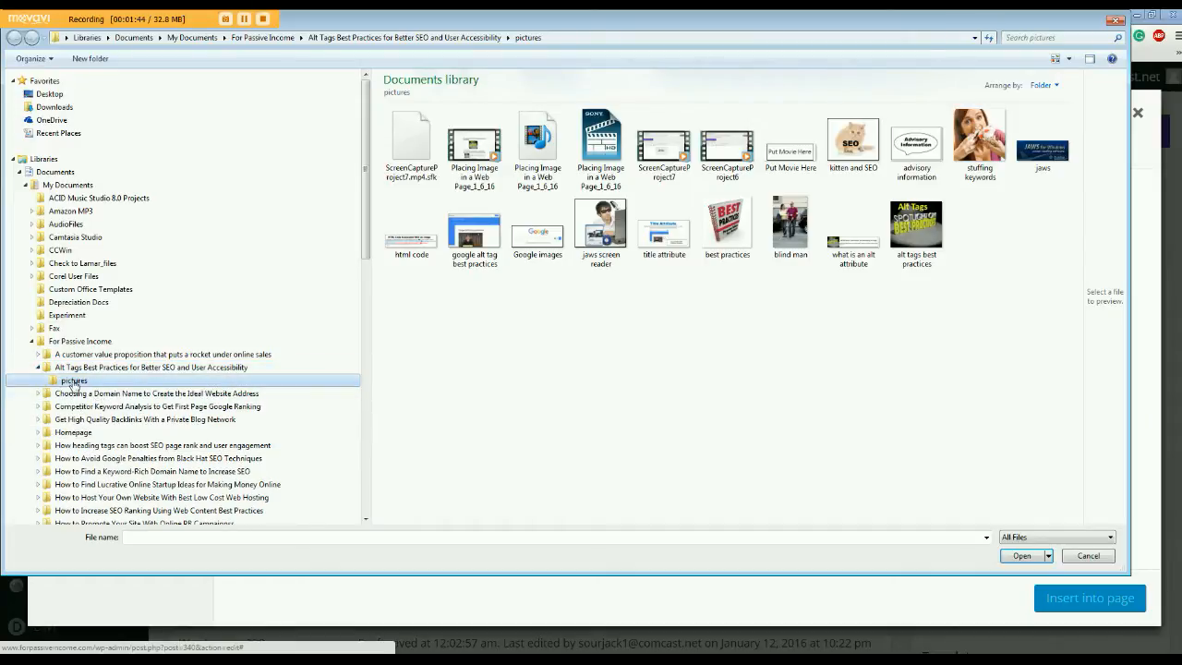
click(920, 230)
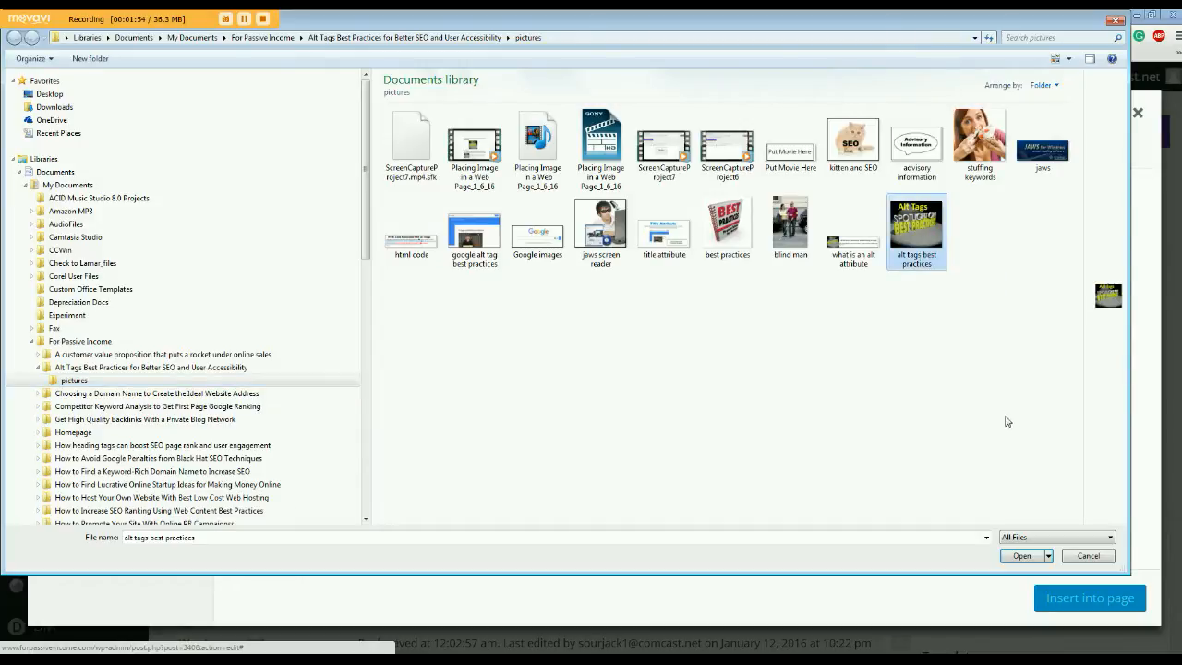
click(1028, 557)
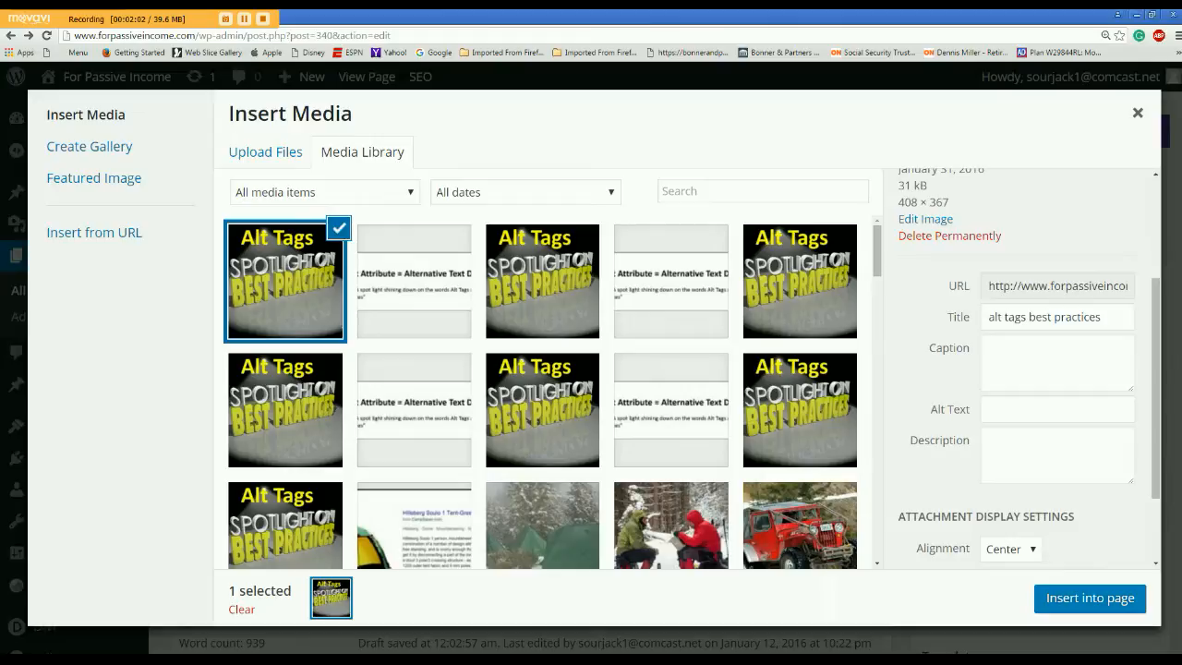
- Copy the alt tags best practices image's alt text from the Word document into its Alt Text field, and insert the image into the page
key(alt+Tab)
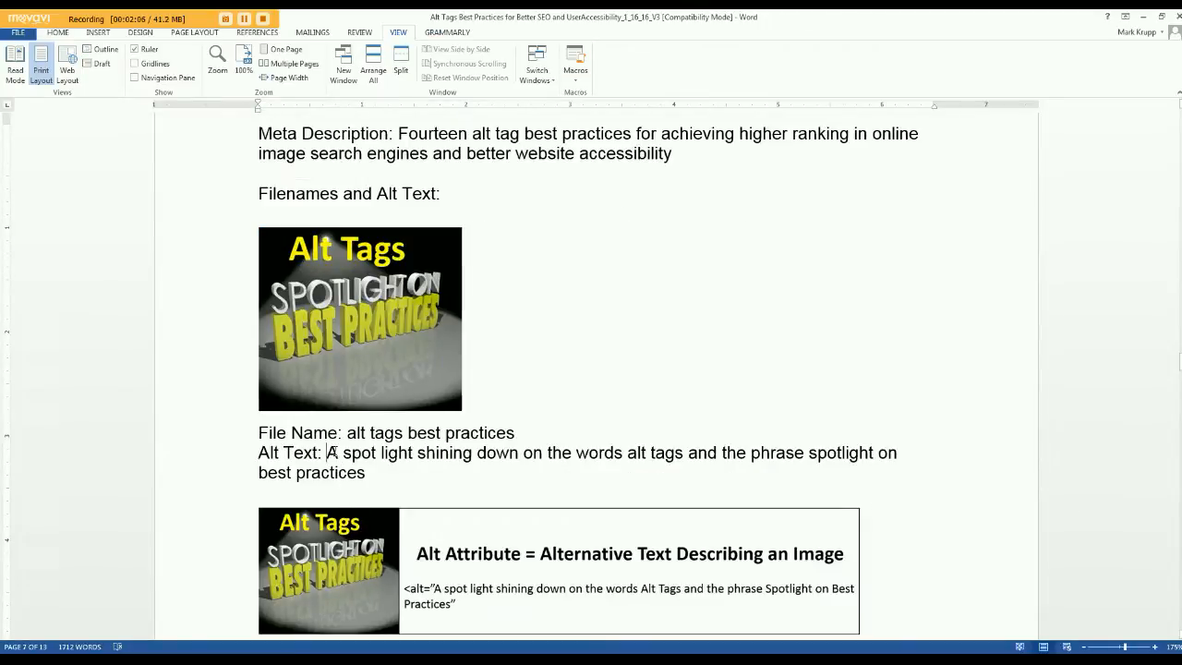
drag(329, 452, 359, 473)
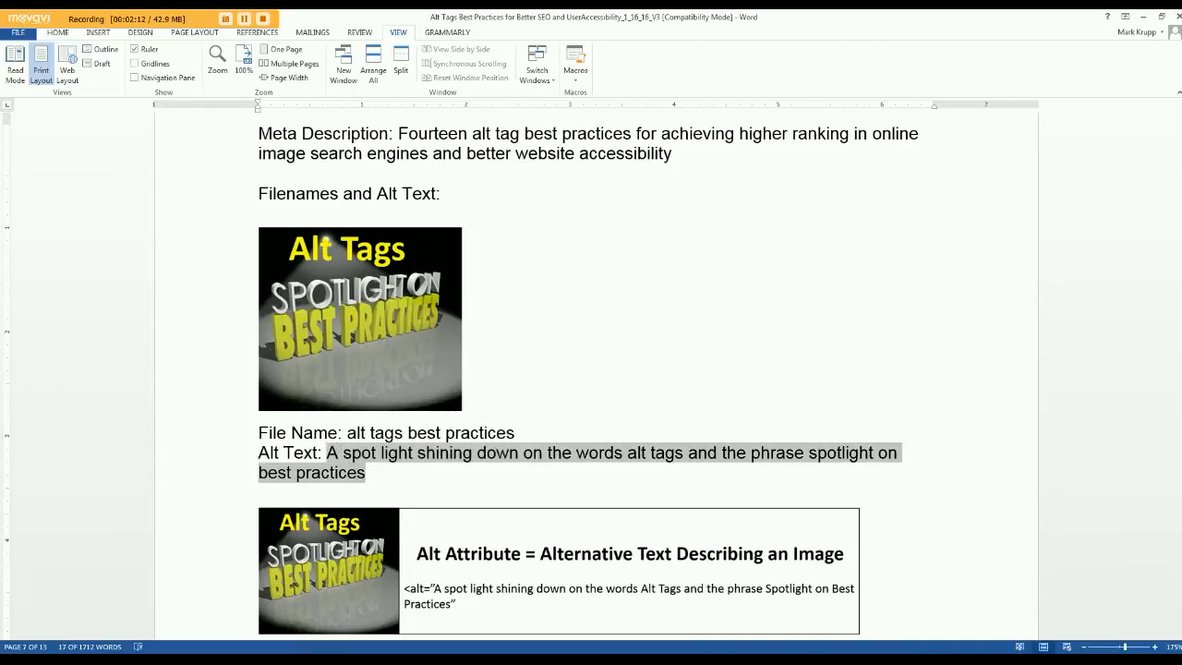
key(alt+Tab)
click(1004, 408)
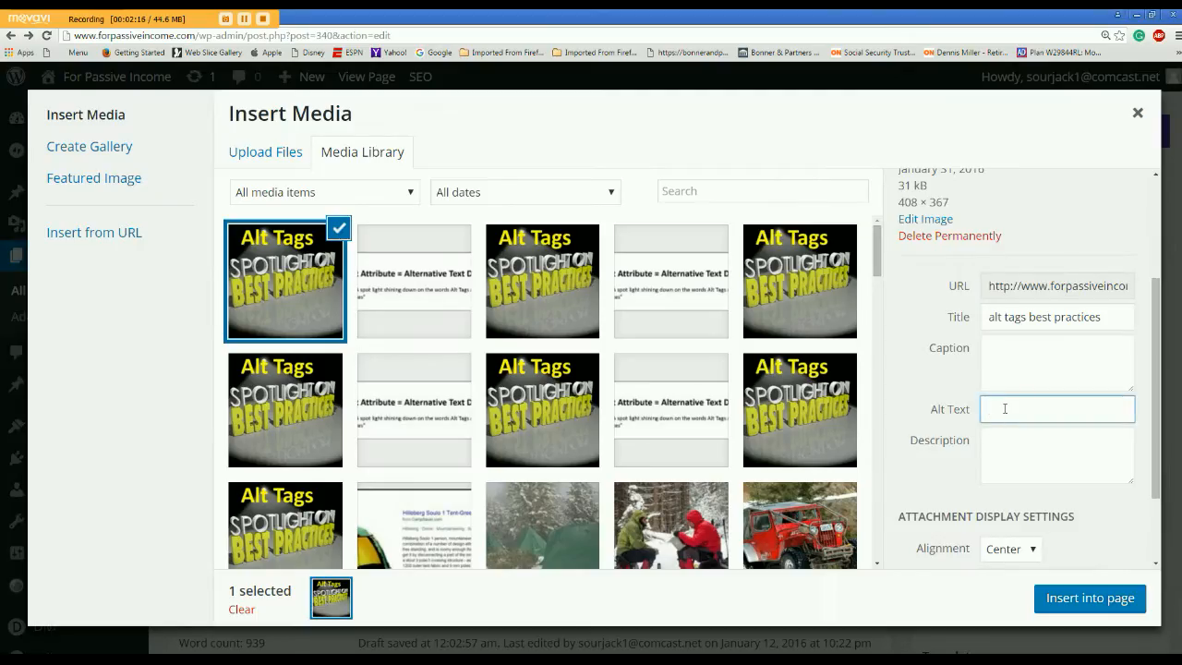
text(spotlight on best practices)
click(1086, 602)
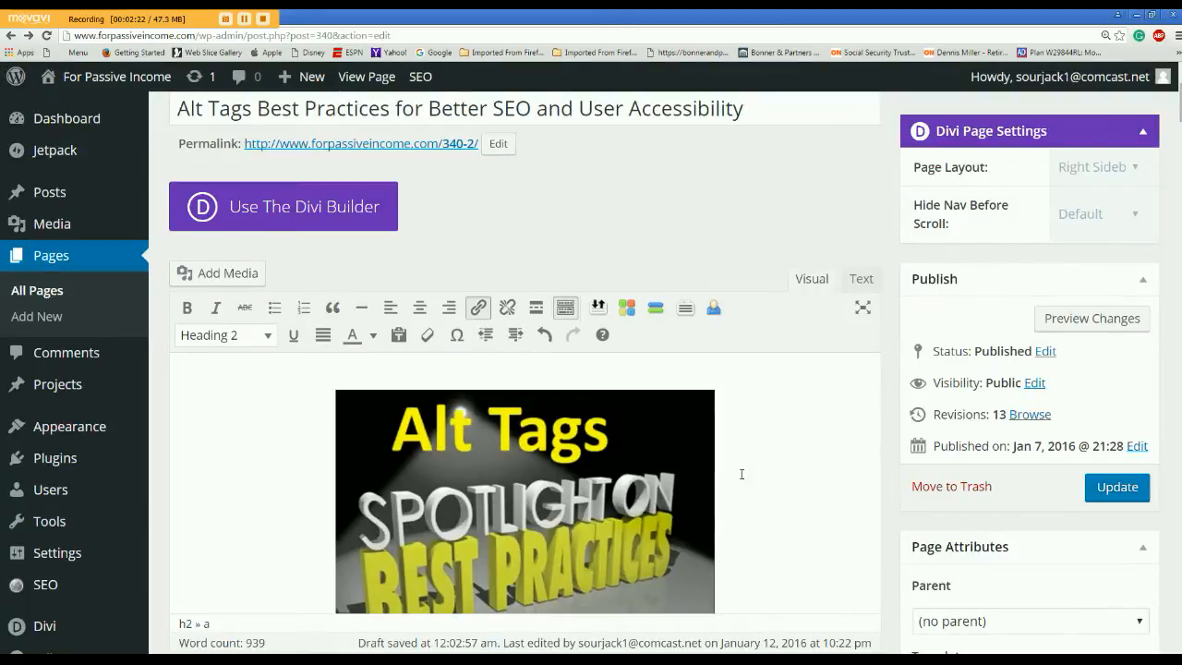
- Shrink the inserted Alt Tags image proportionally to about two thirds of its width
scroll(740, 474, down, 1)
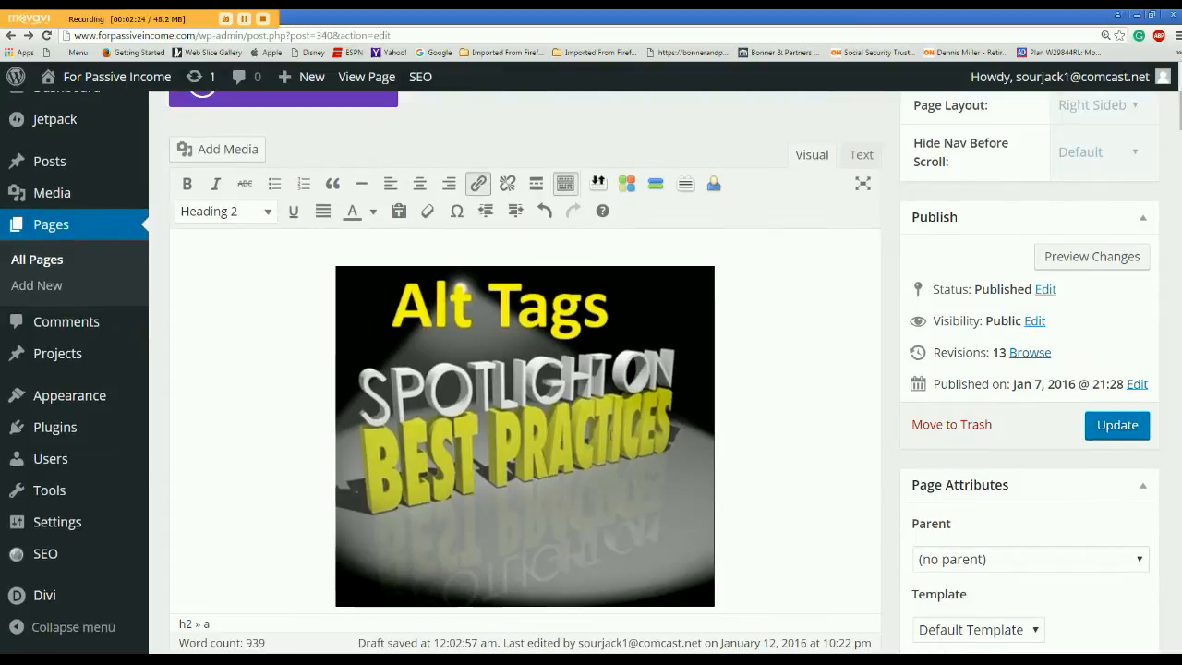
click(610, 432)
drag(716, 265, 631, 334)
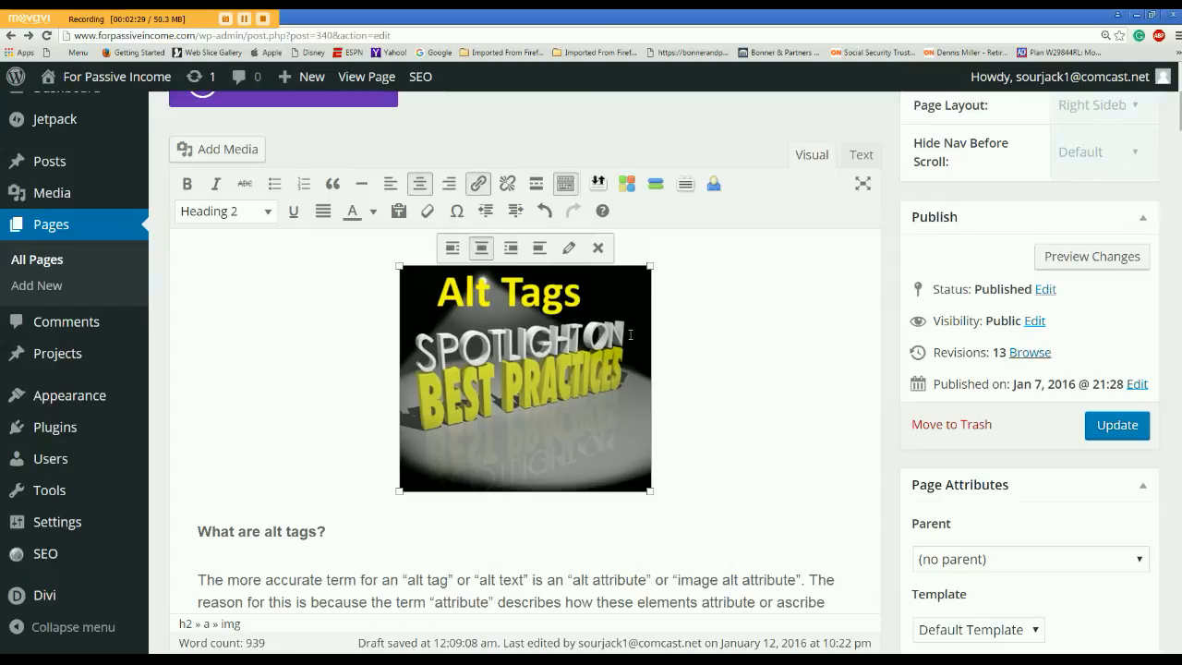
- Try left and right alignment on the Alt Tags image, and set it back to center
click(453, 247)
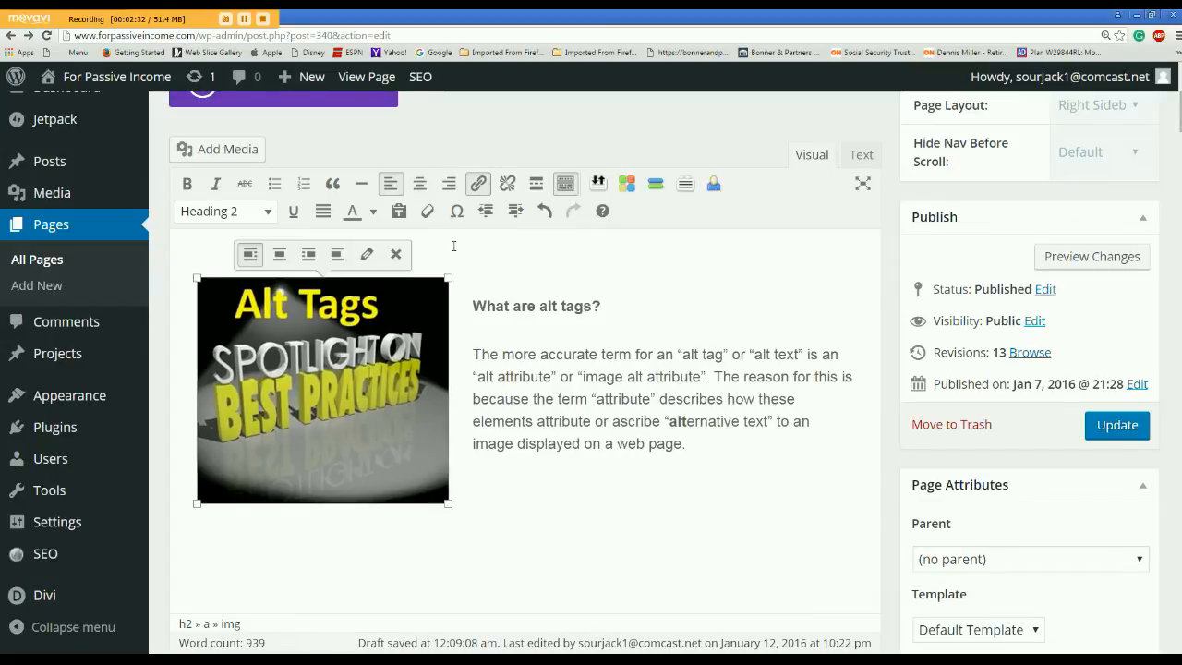
click(308, 253)
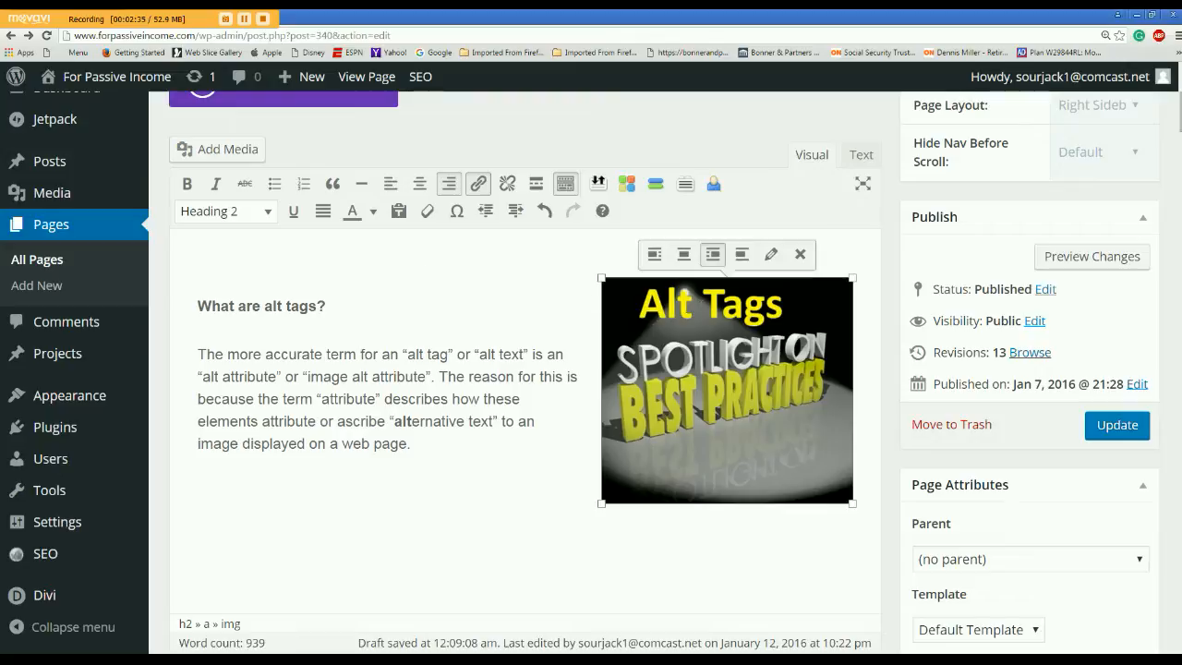
click(684, 254)
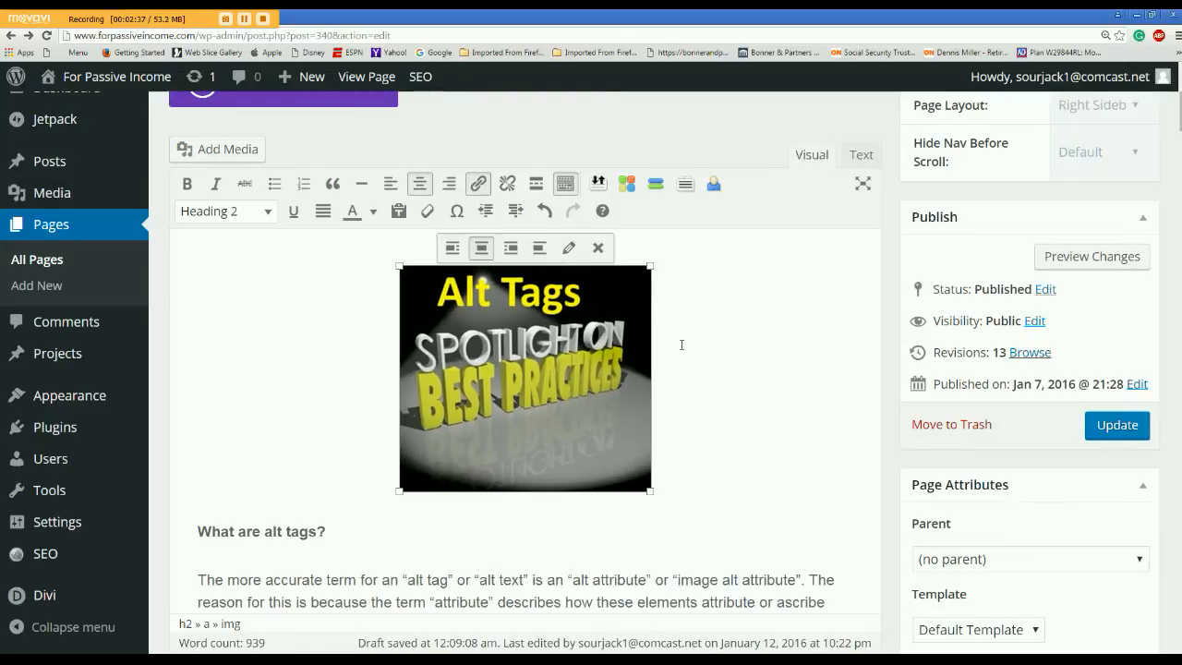
- Place the text cursor on the empty line below the "What are alt tags?" paragraph
scroll(772, 325, down, 2)
click(772, 327)
scroll(772, 328, down, 2)
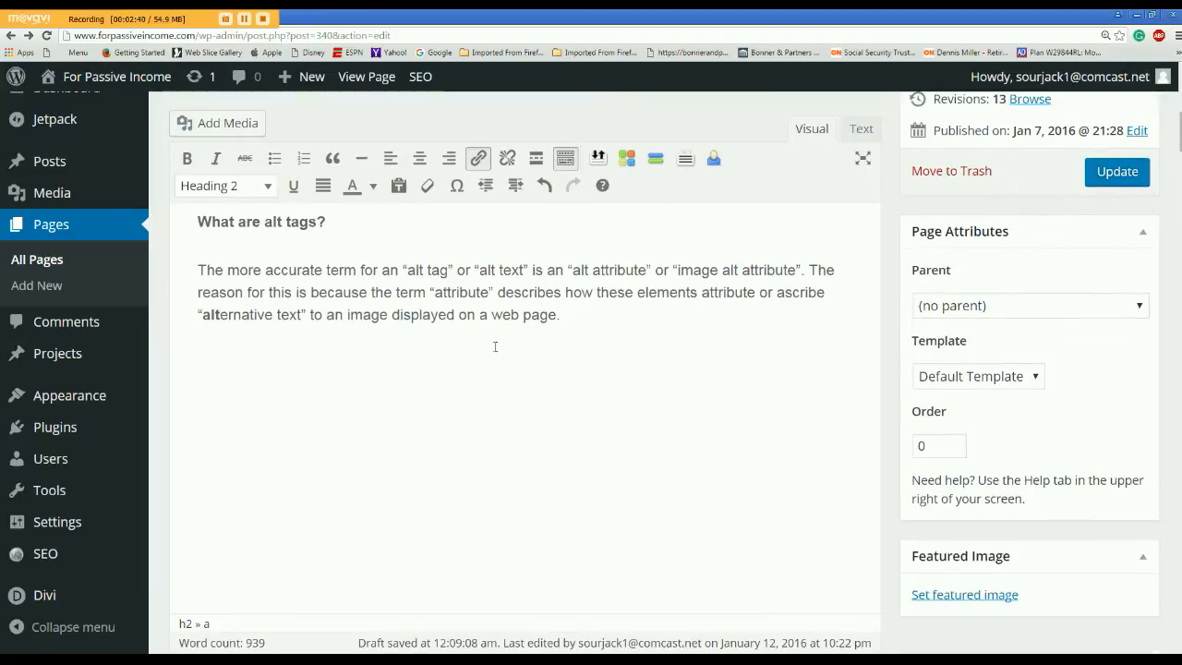
click(268, 351)
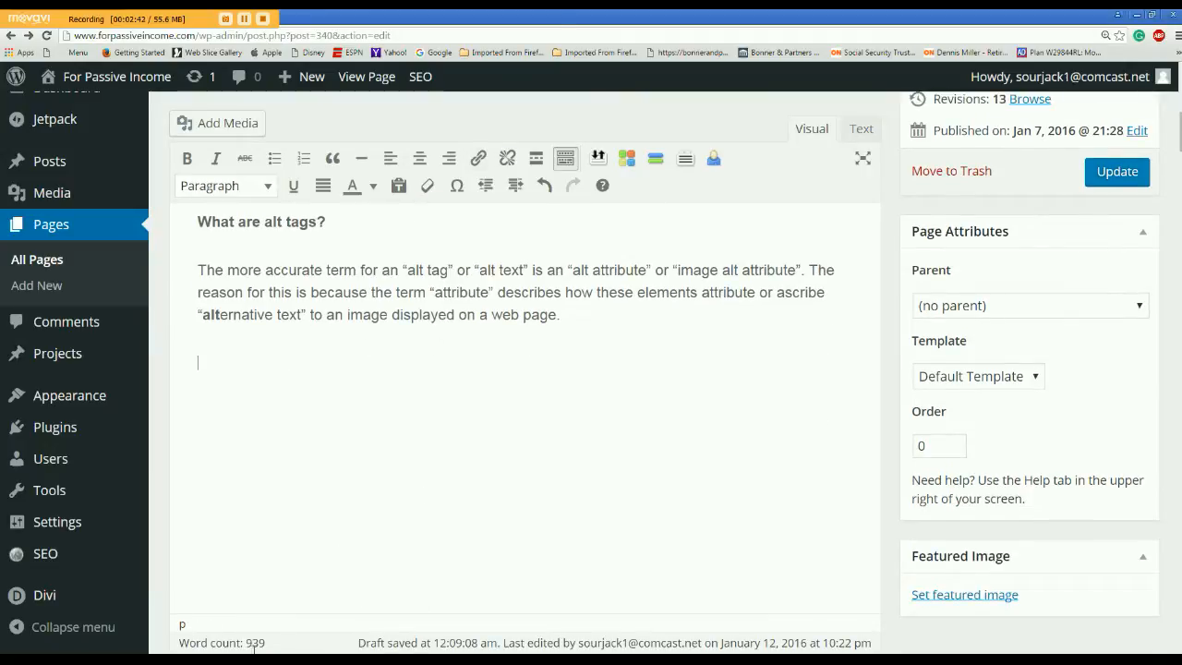
- Look up the second image's file name and alt text in the Word document, and return to the WordPress editor
key(alt+Tab)
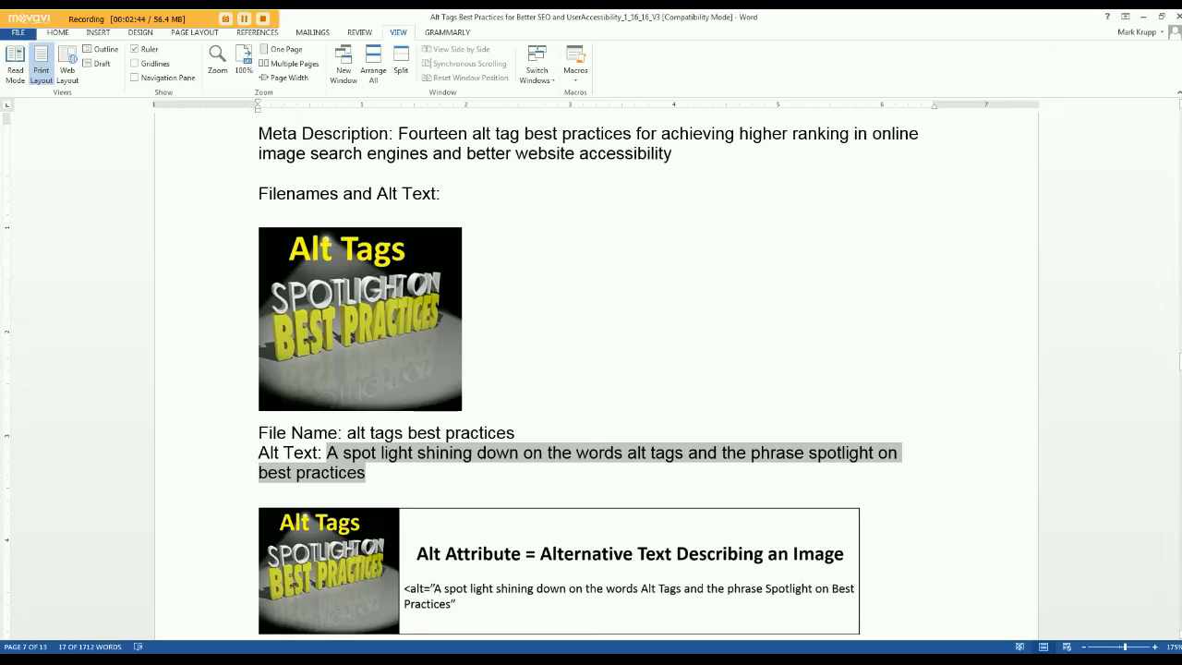
click(954, 533)
scroll(953, 531, down, 3)
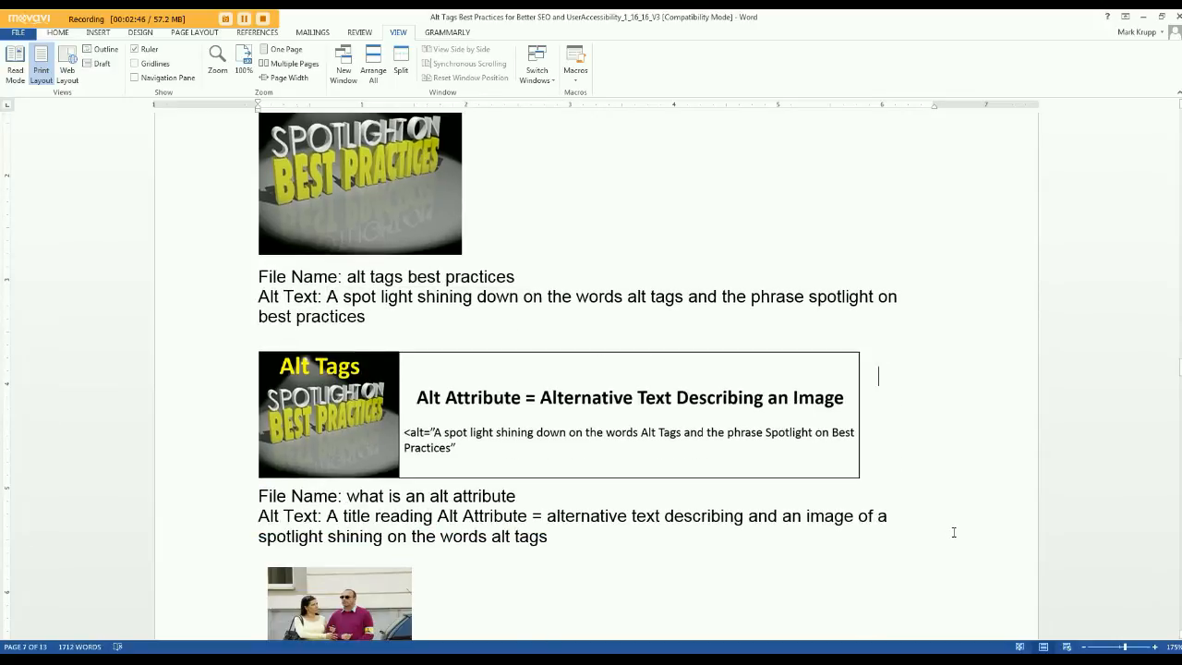
scroll(953, 532, down, 1)
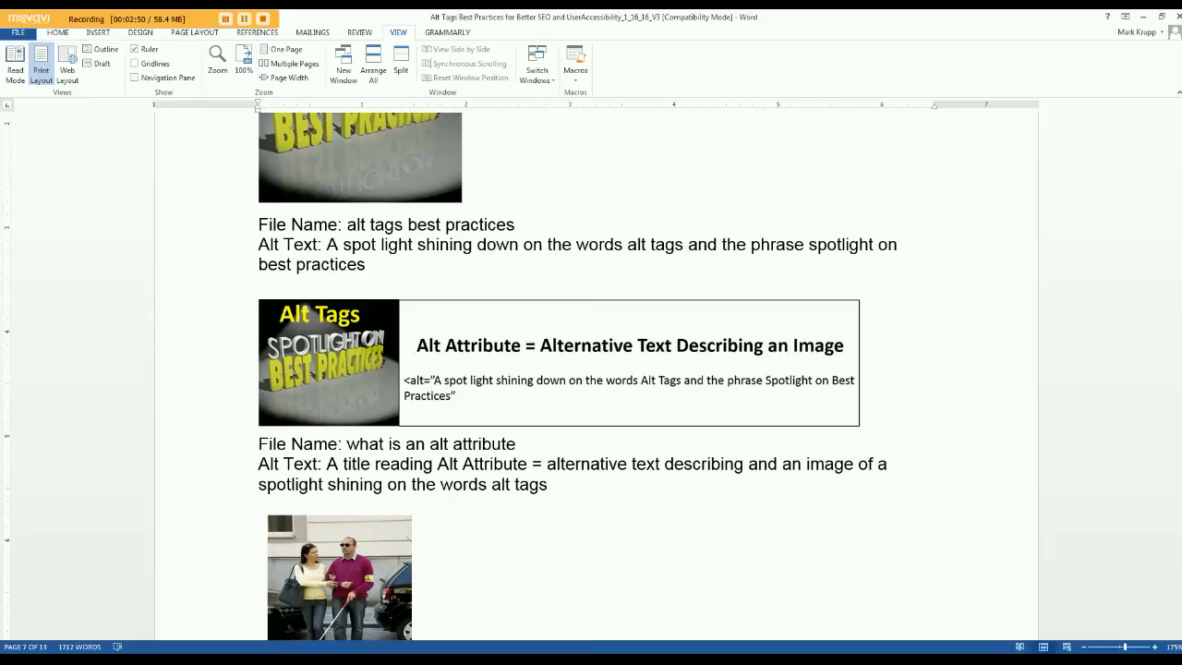
key(alt+Tab)
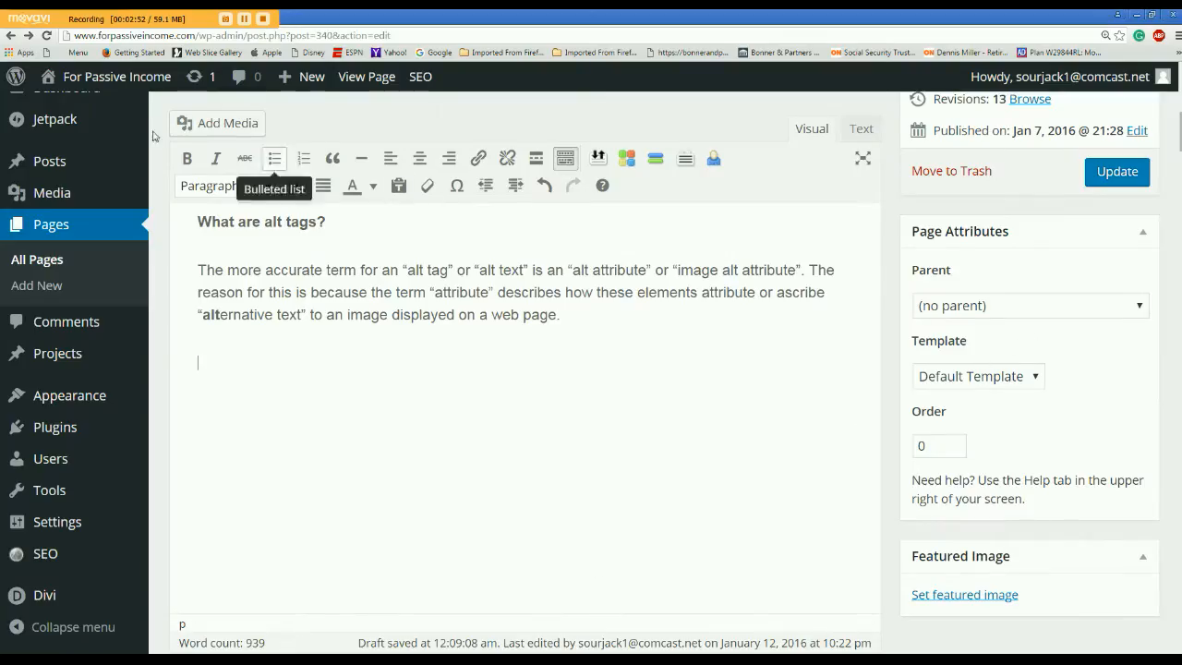
- Upload the "what is an alt attribute" image from the pictures folder to the media library
click(214, 125)
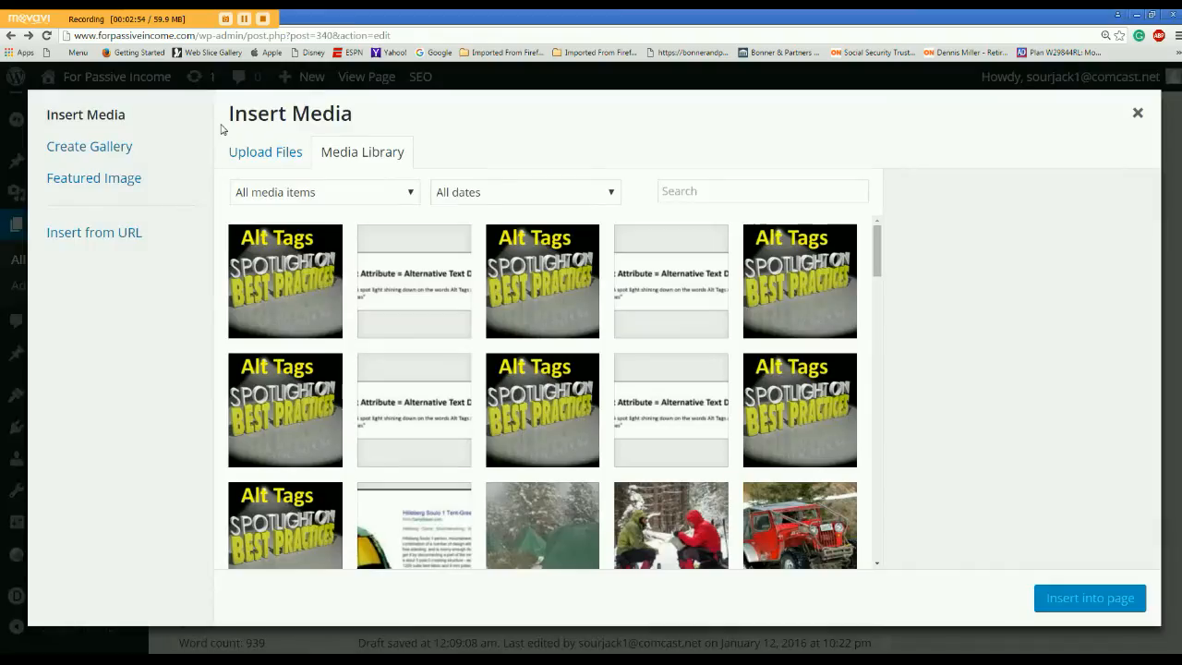
click(267, 157)
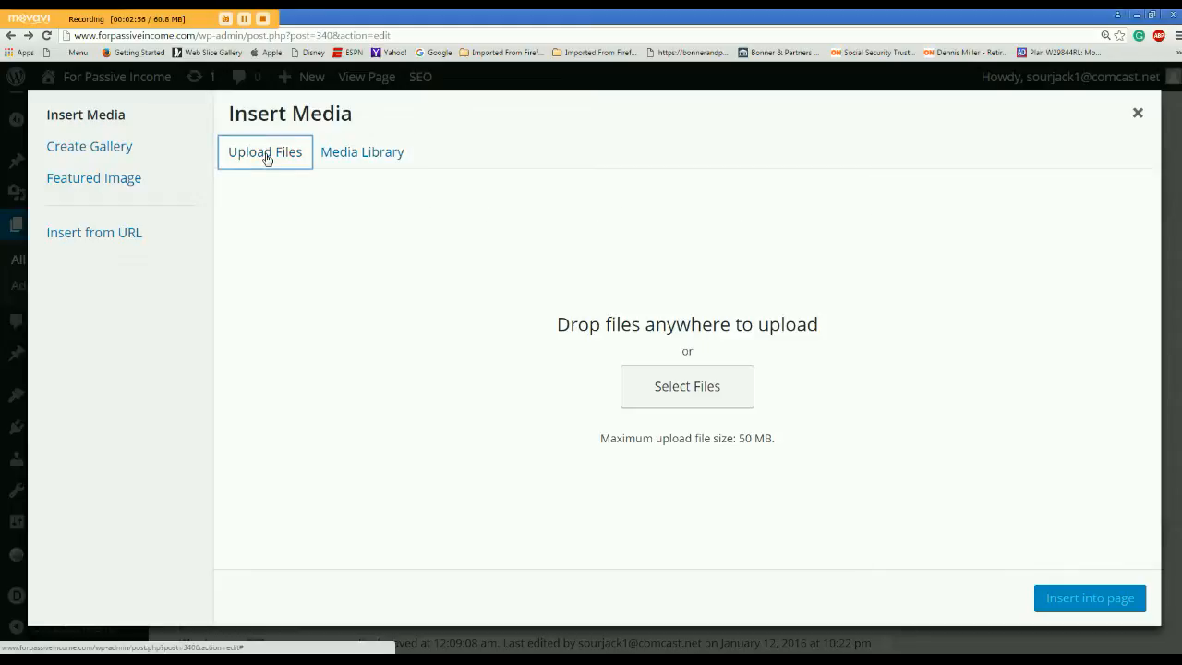
click(693, 385)
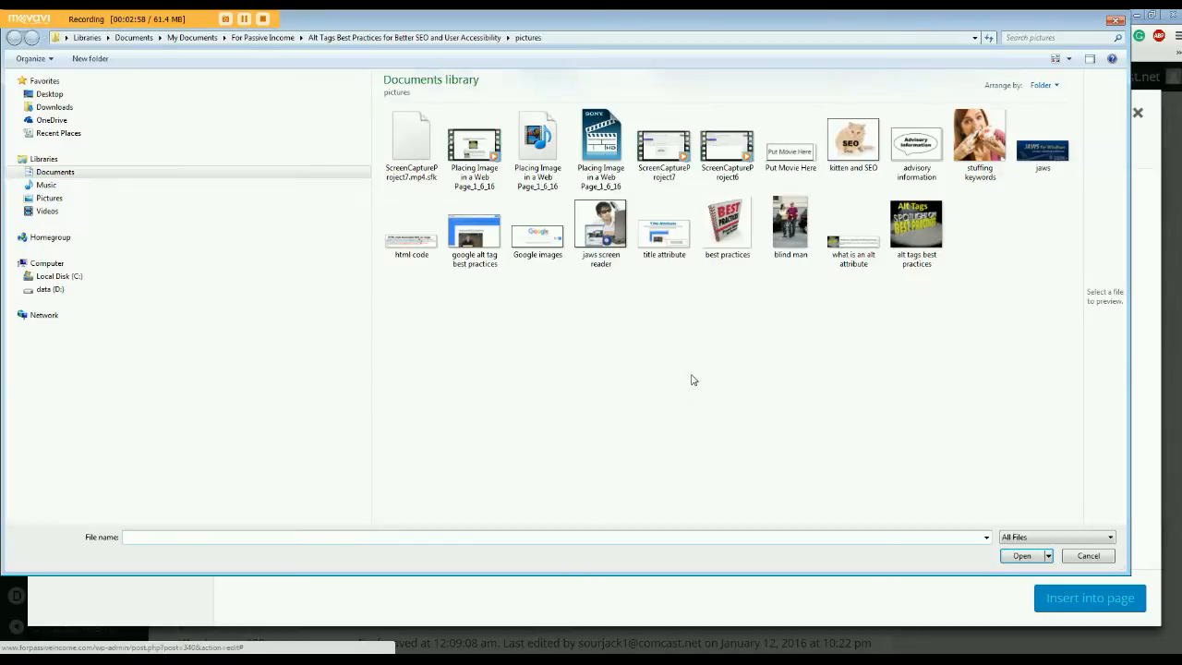
double_click(862, 247)
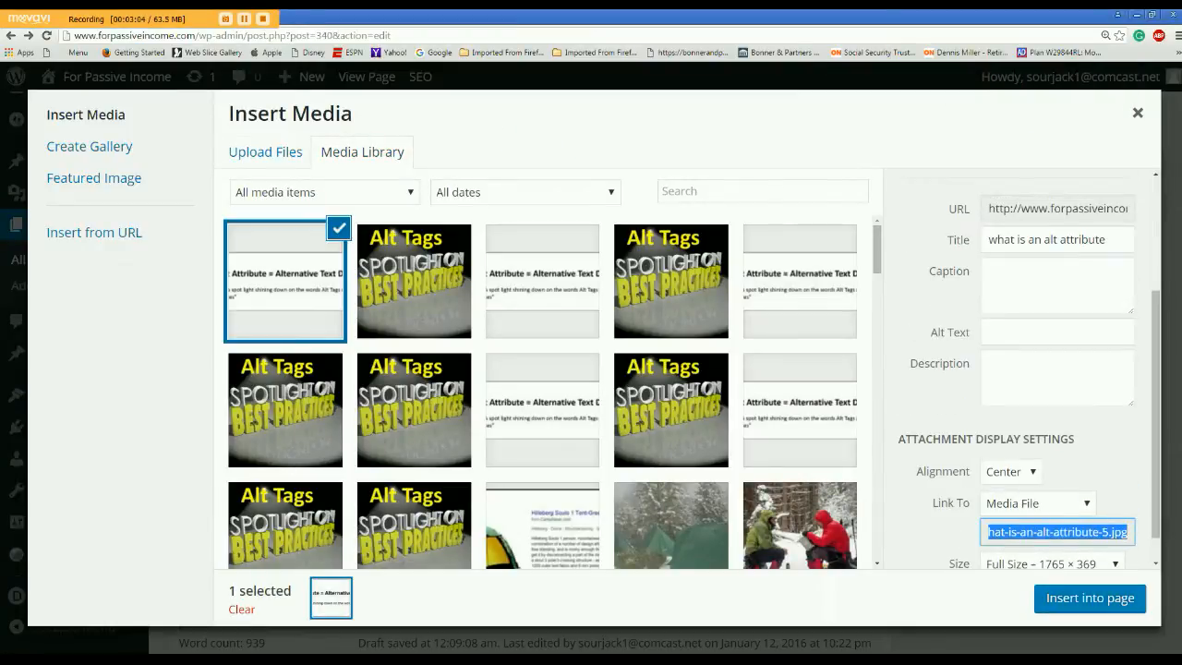
- Copy the second image's alt text from the Word document into the WordPress image's alt text, and insert the image into the page
key(alt+Tab)
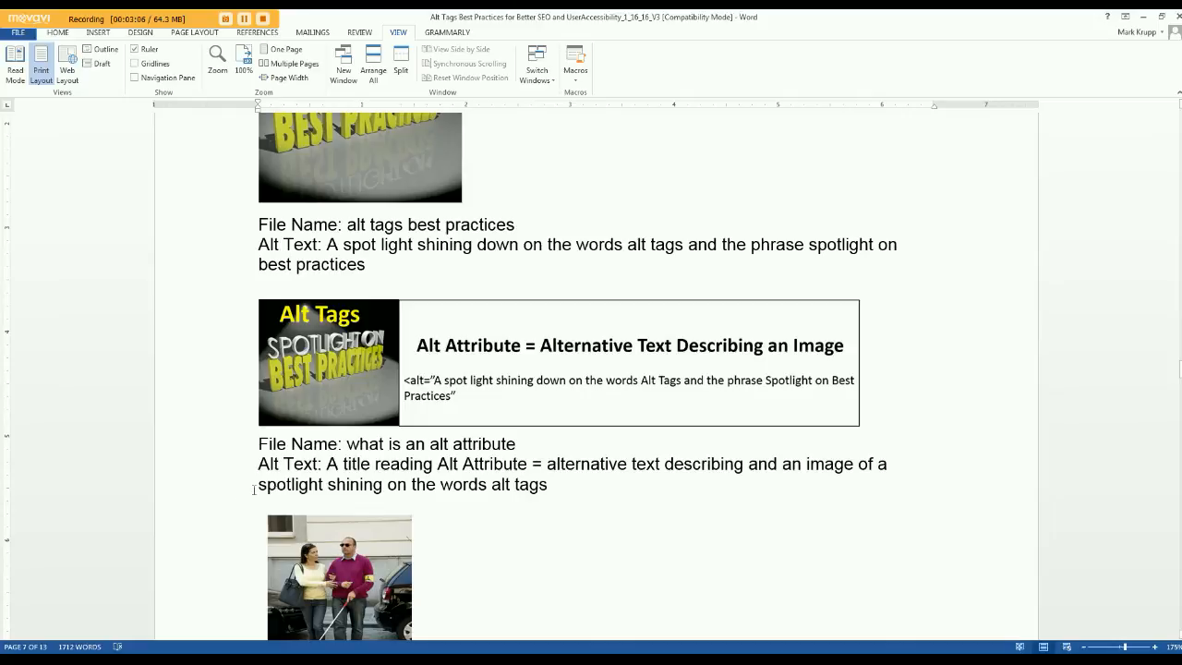
click(342, 464)
drag(328, 464, 542, 494)
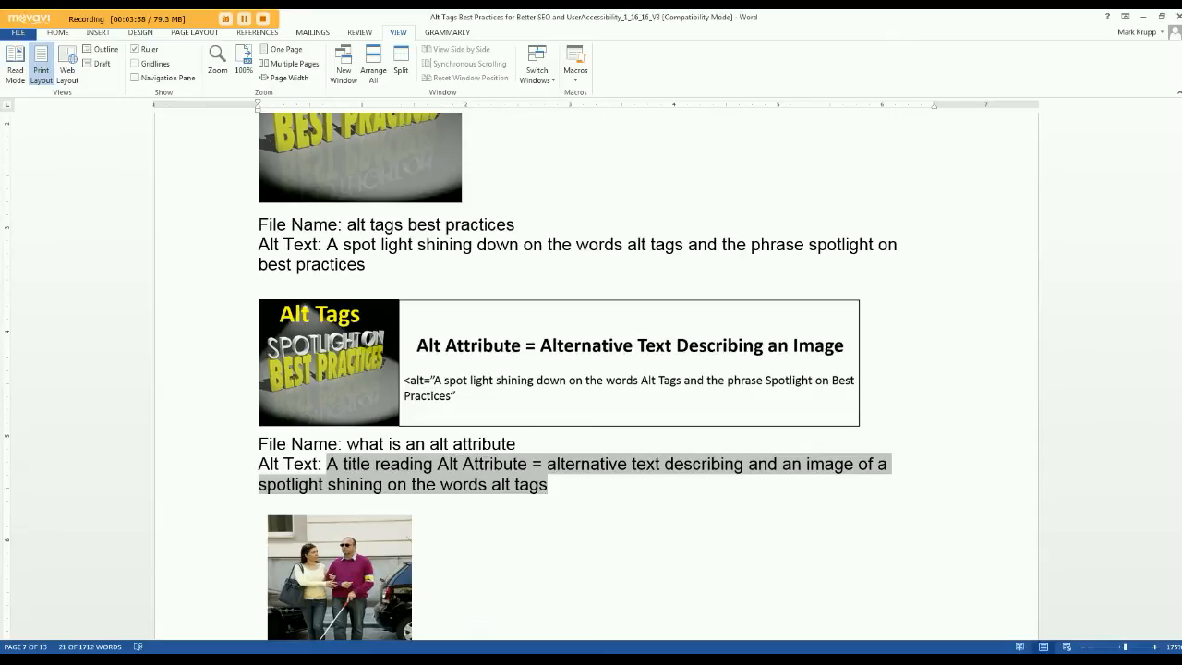
key(alt+Tab)
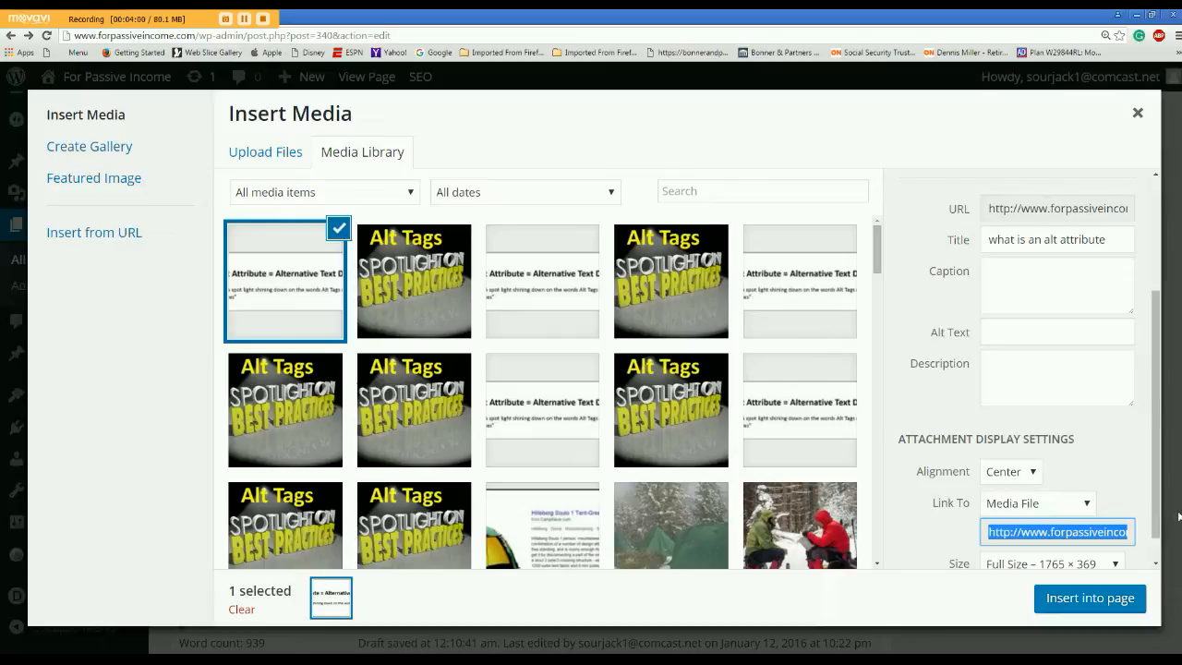
click(1001, 332)
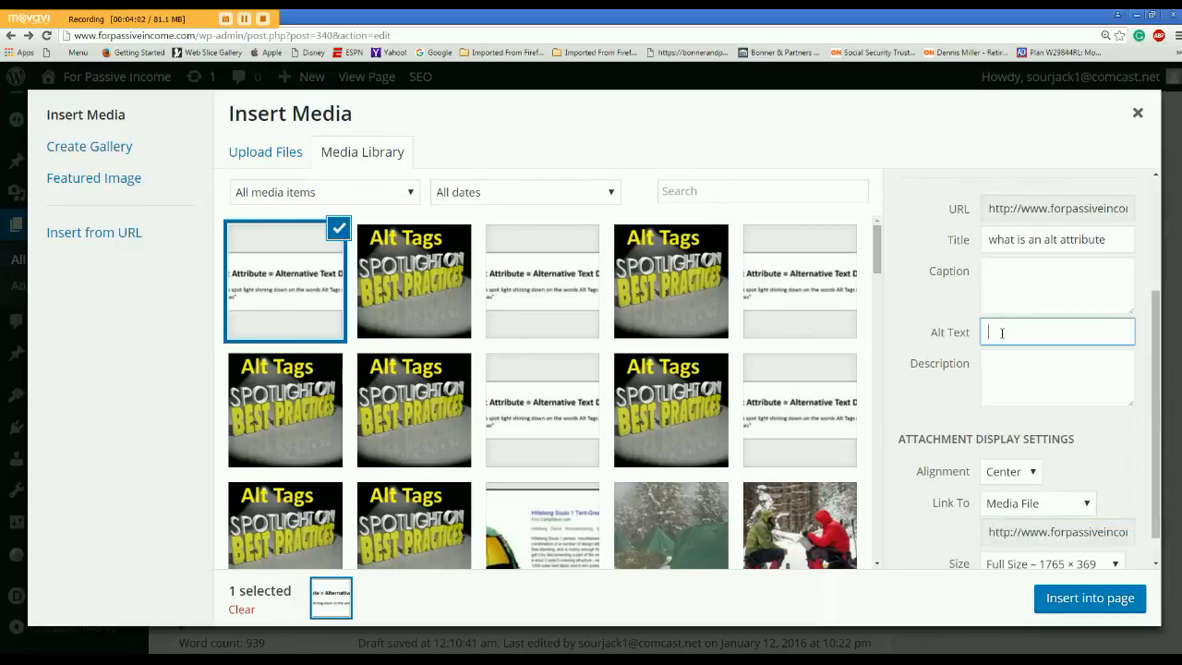
key(ctrl+v)
click(1113, 600)
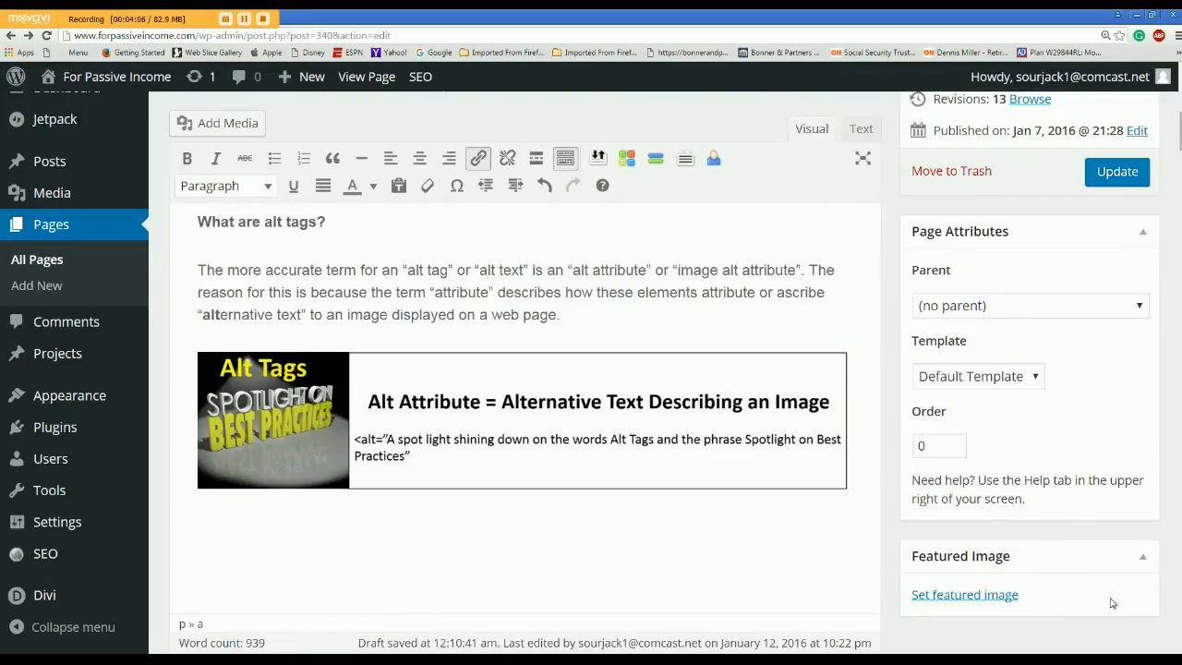
- Open the details of the inserted "Alt Attribute = Alternative Text" image and review its alternative text and advanced options
click(556, 379)
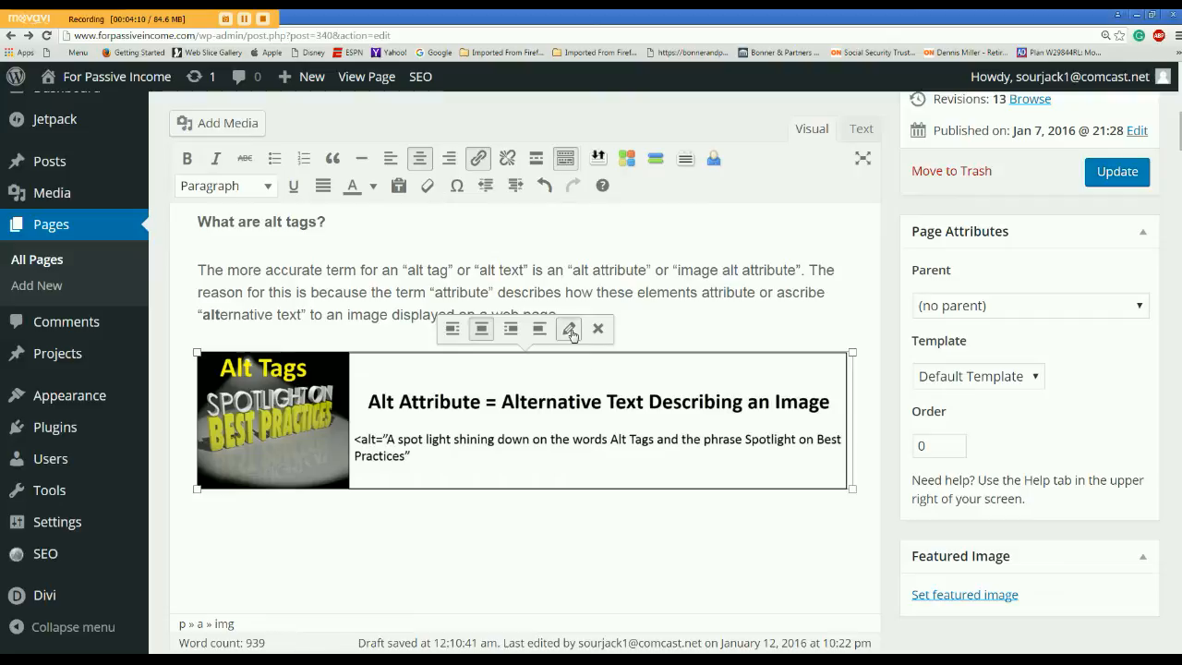
click(569, 329)
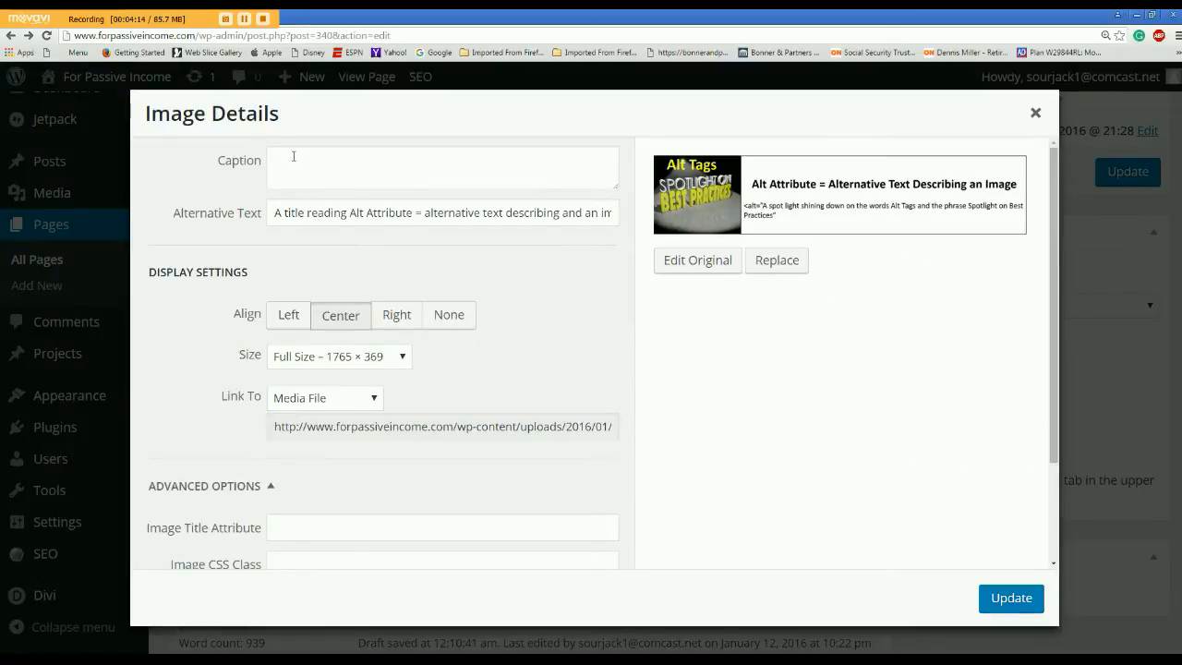
scroll(467, 359, down, 2)
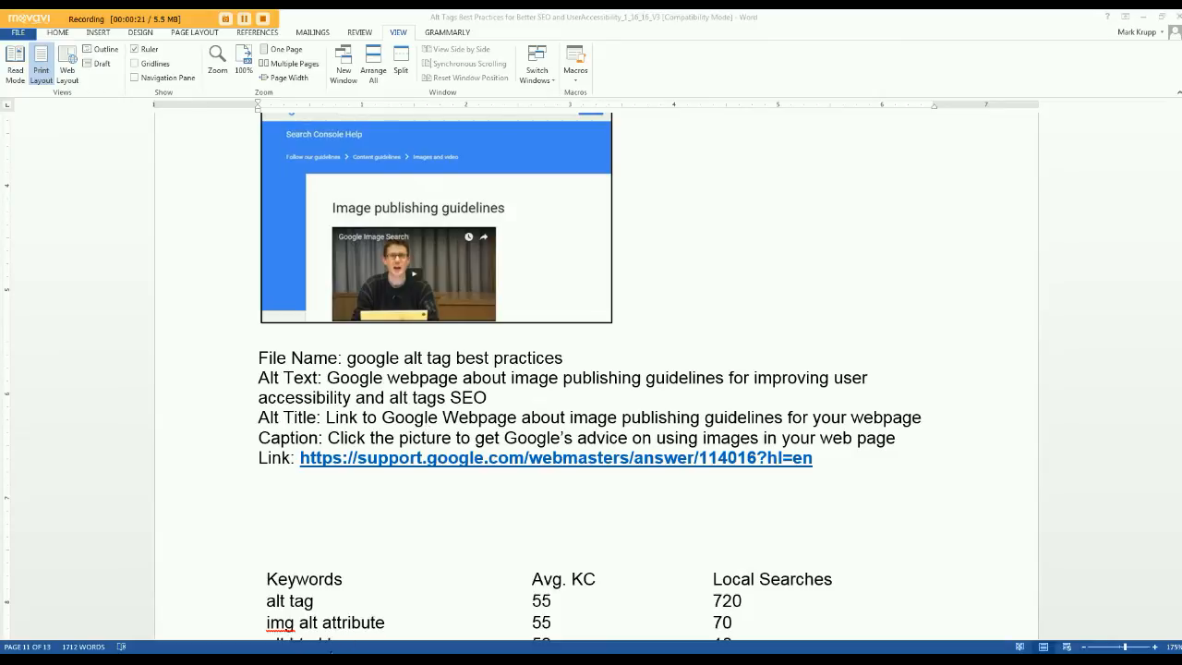
- Return to the WordPress editor and upload the "google alt tag best practices" image from the pictures folder to the media library
key(alt+Tab)
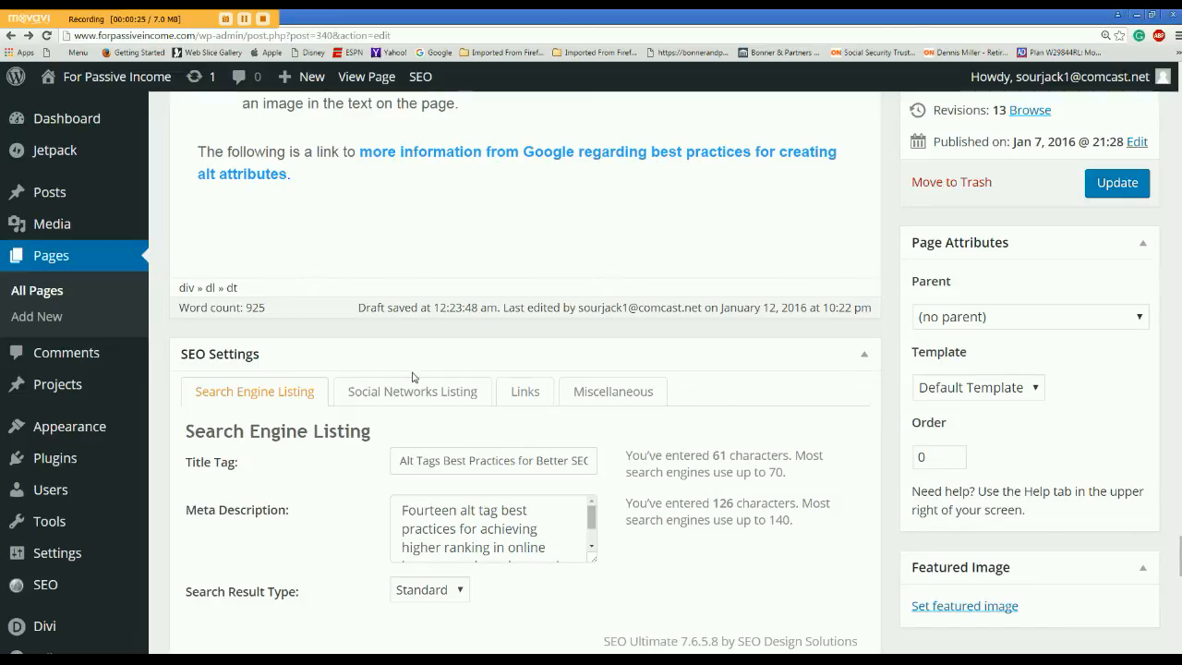
scroll(486, 222, up, 3)
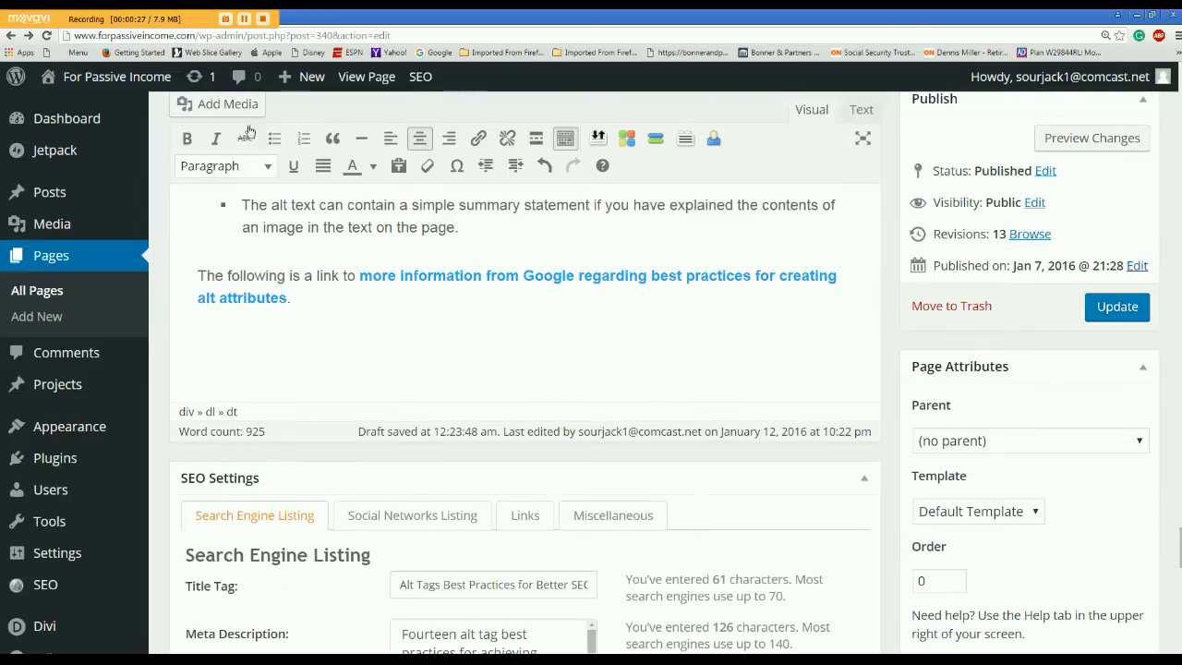
click(246, 108)
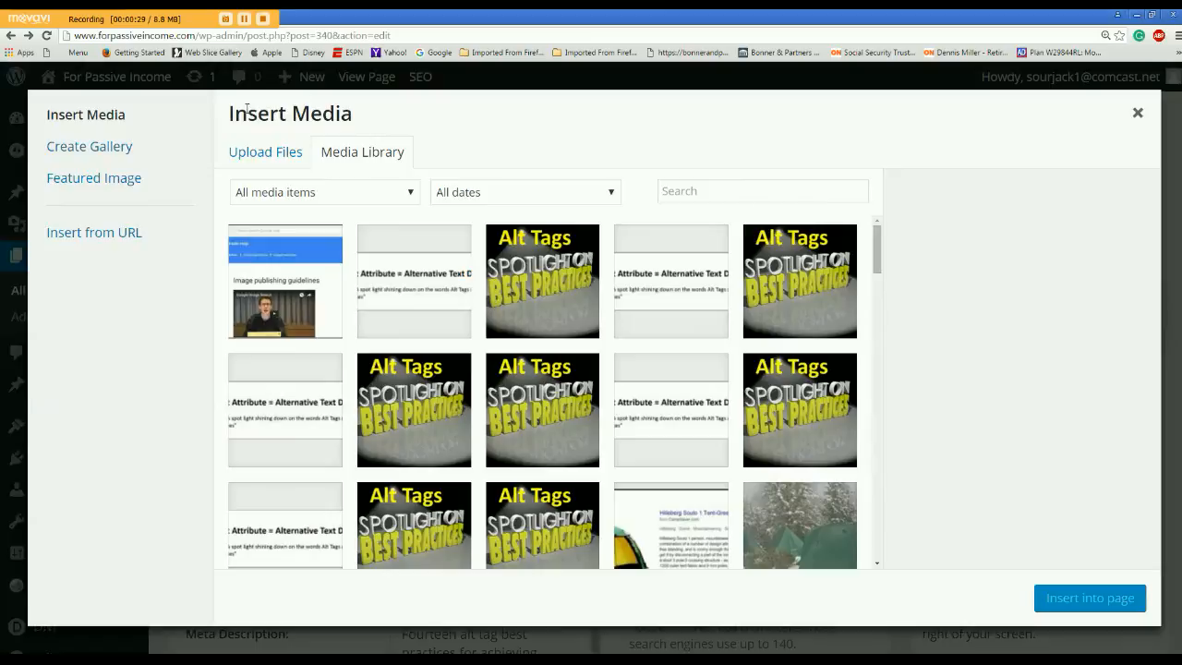
click(265, 154)
click(689, 385)
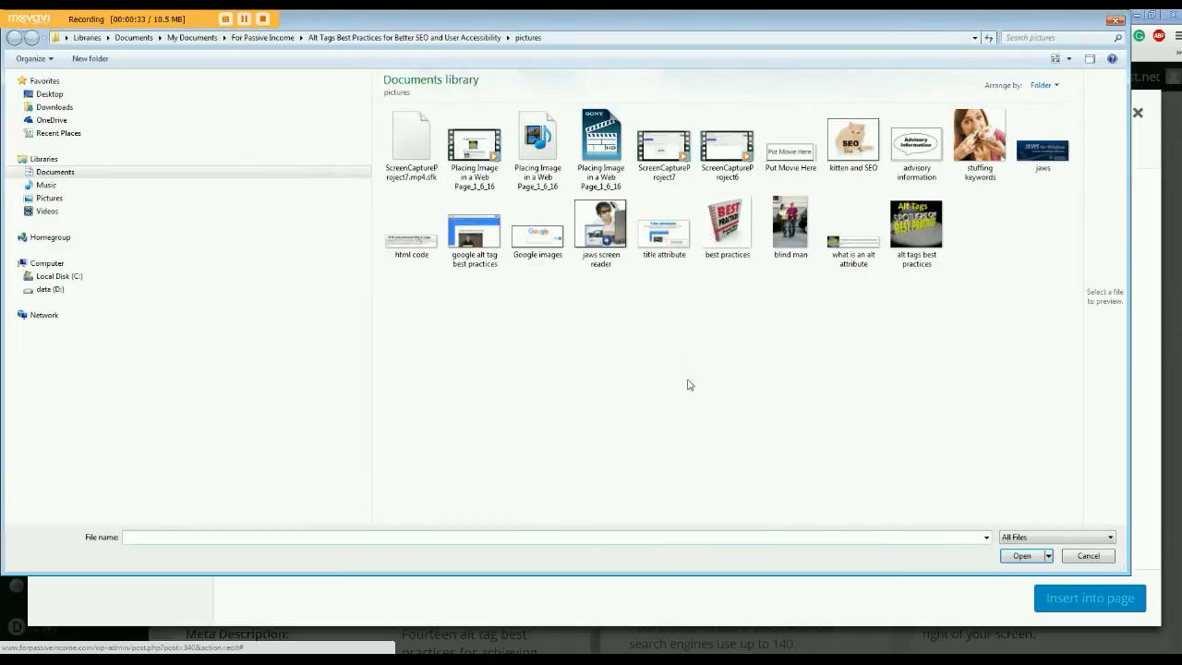
double_click(473, 238)
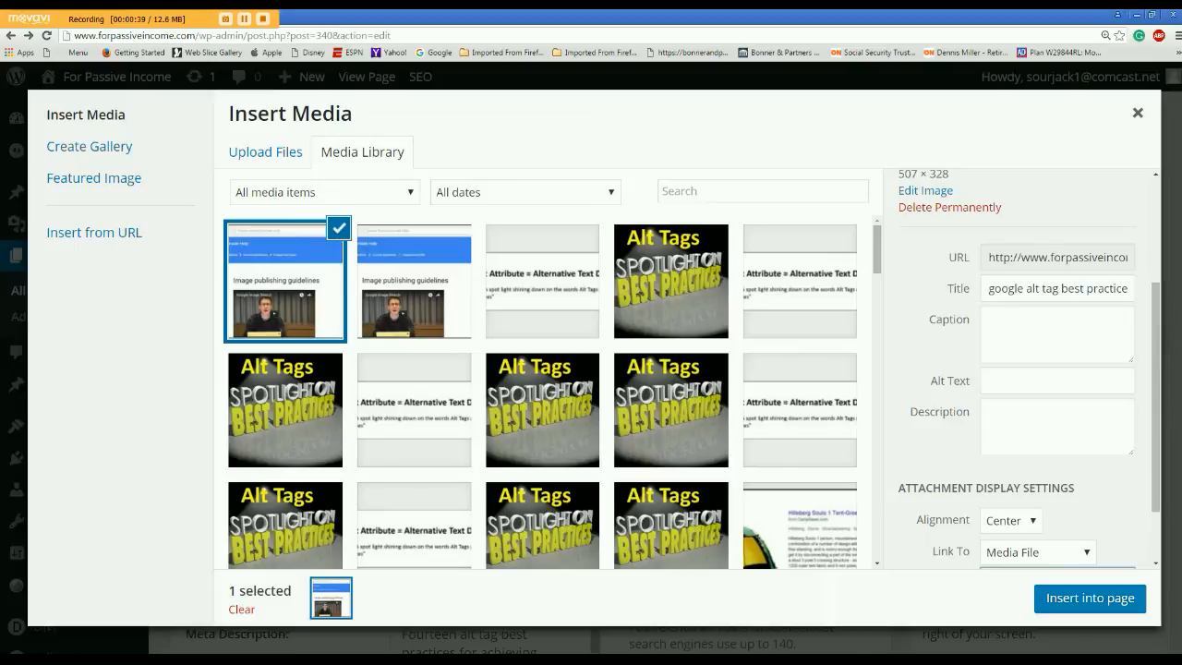
- Copy the Google image's alt text from the Word document into the uploaded image's alt text, and insert the image into the page
click(248, 657)
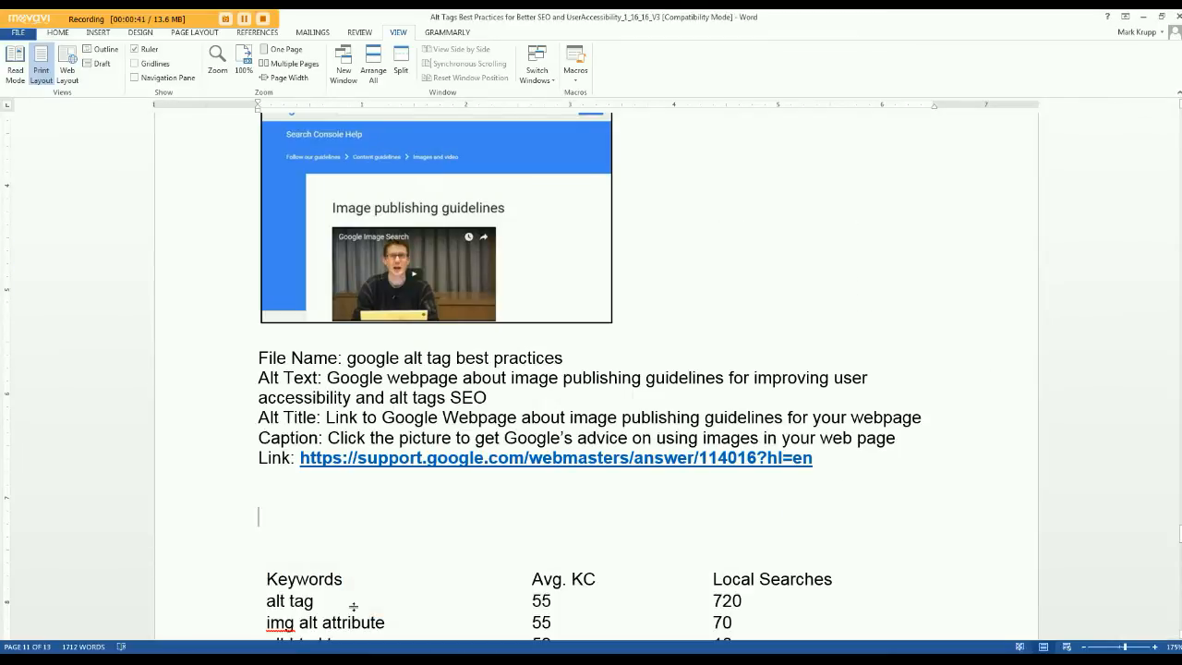
click(395, 555)
drag(327, 377, 489, 400)
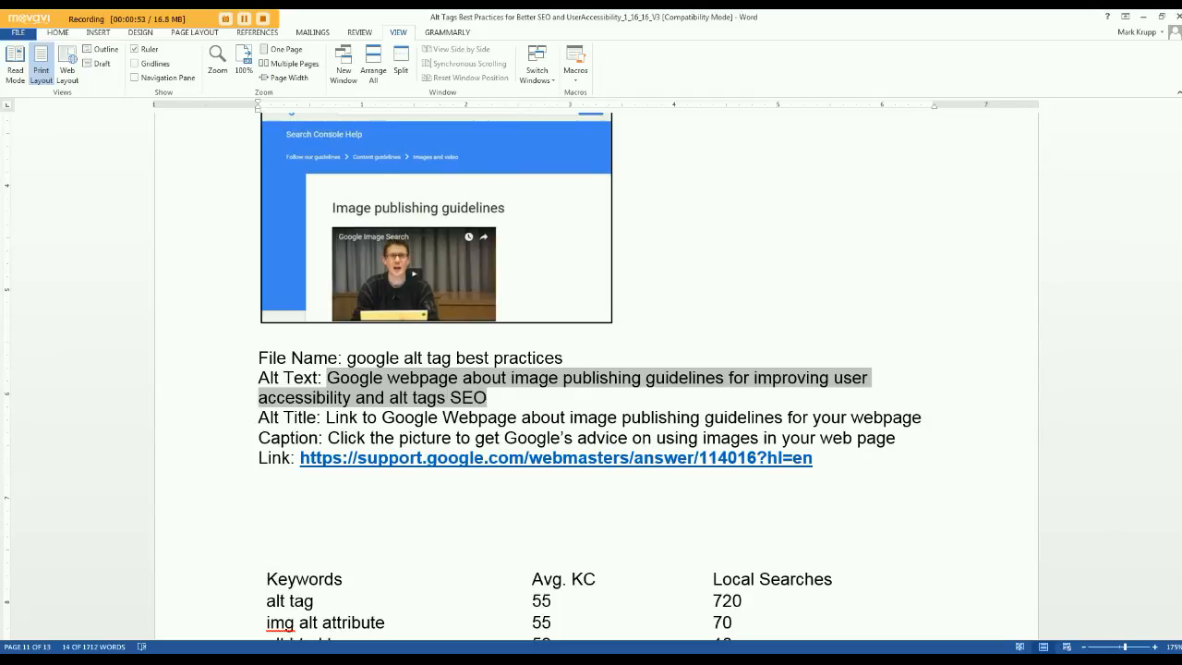
click(552, 648)
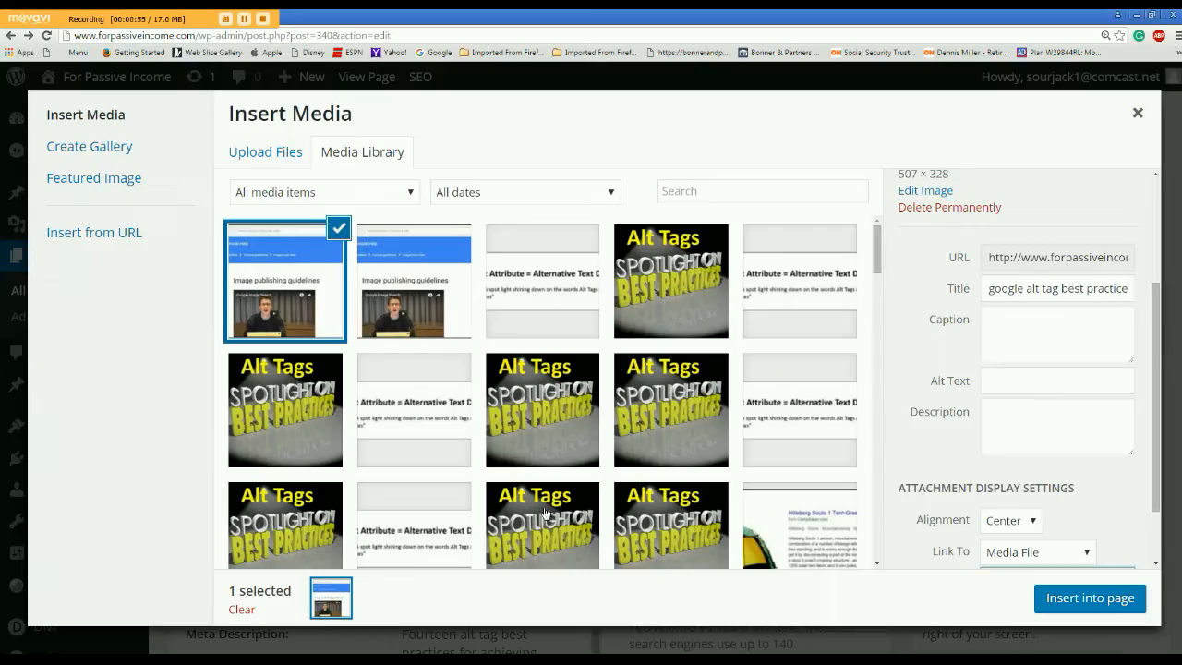
click(1000, 387)
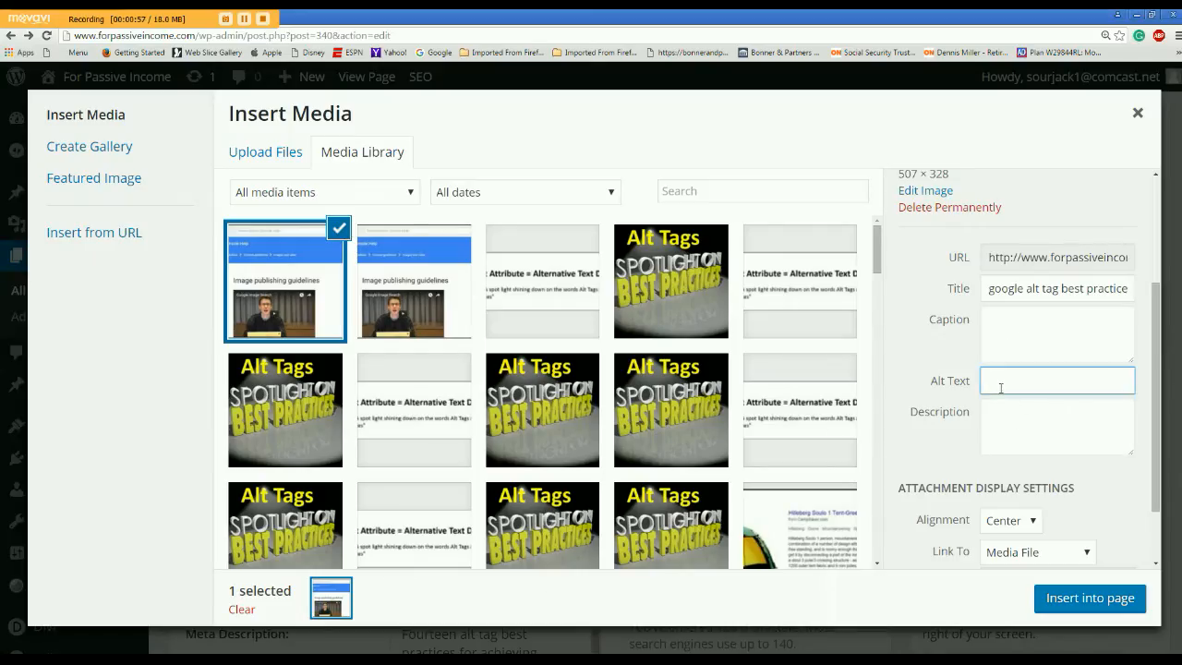
key(ctrl+v)
click(1079, 600)
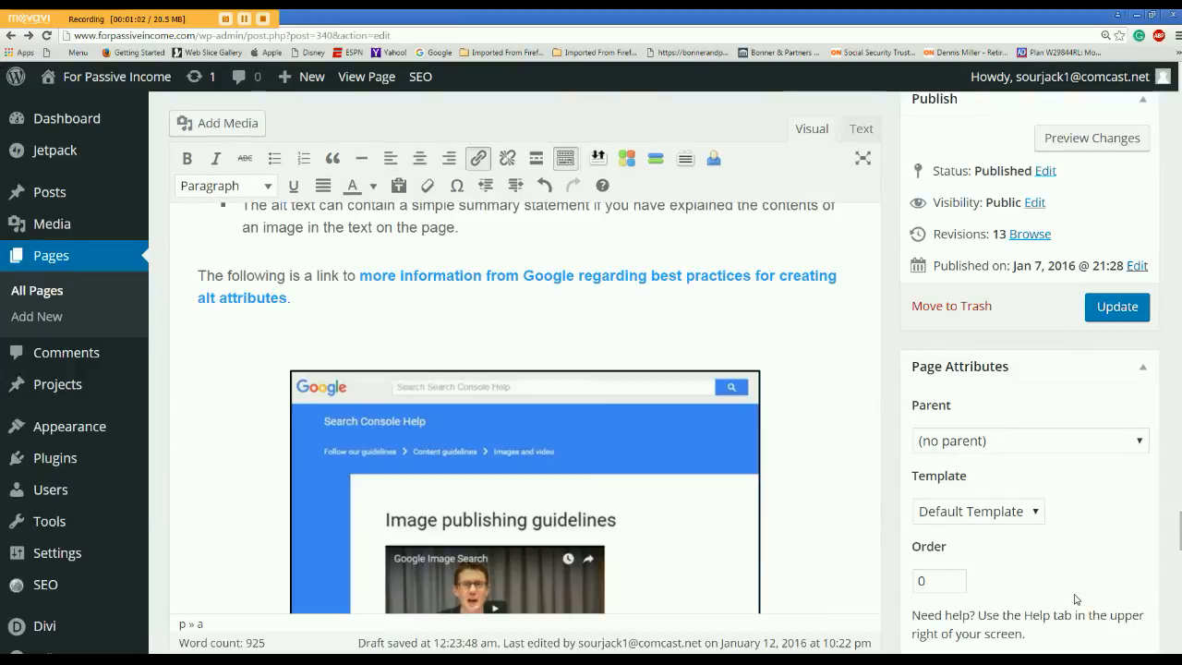
- Caption the inserted Google image "Click the picture to get Google's advice on using images in your web page", copied from the Word document
click(605, 430)
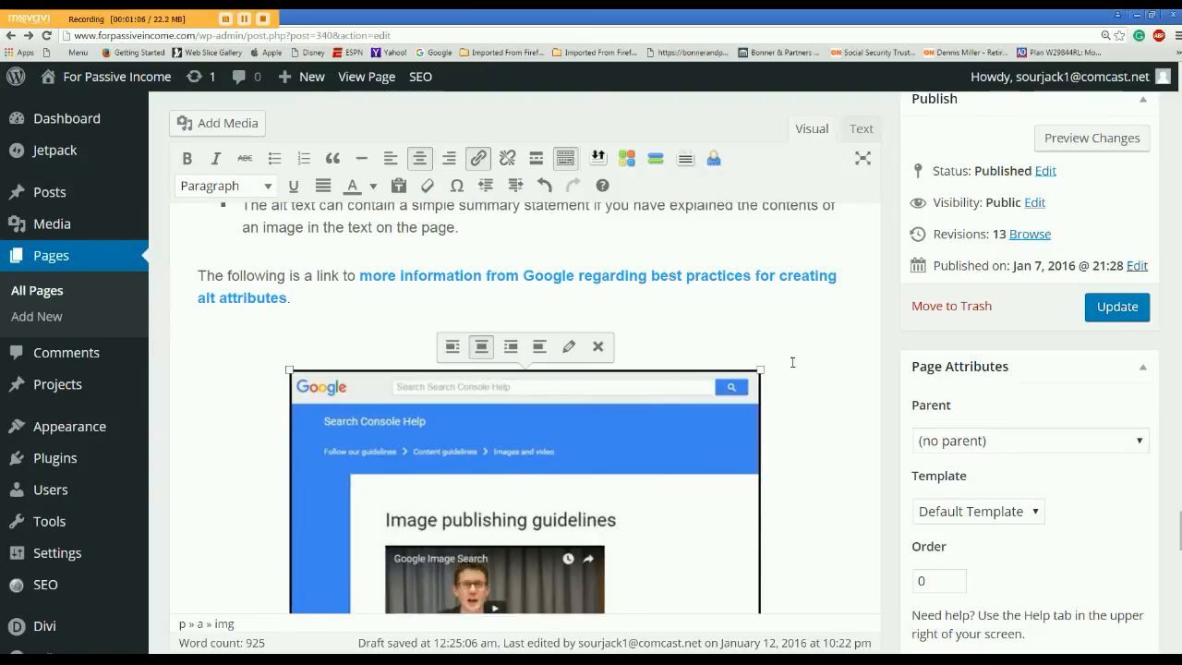
scroll(791, 364, down, 1)
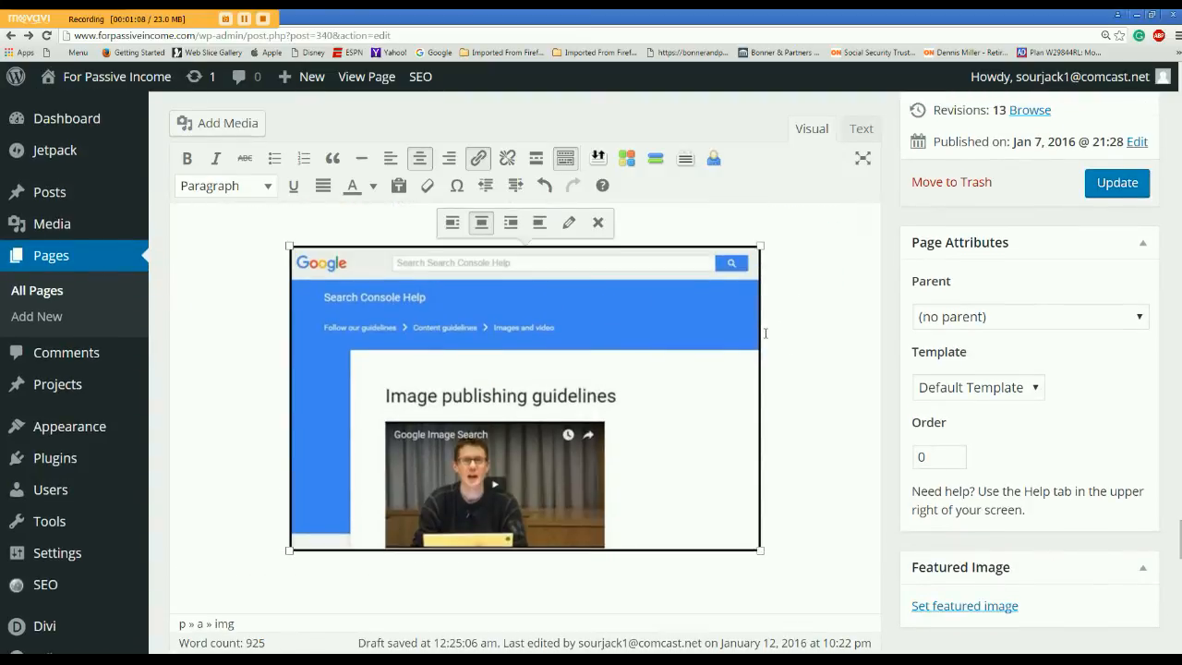
click(568, 224)
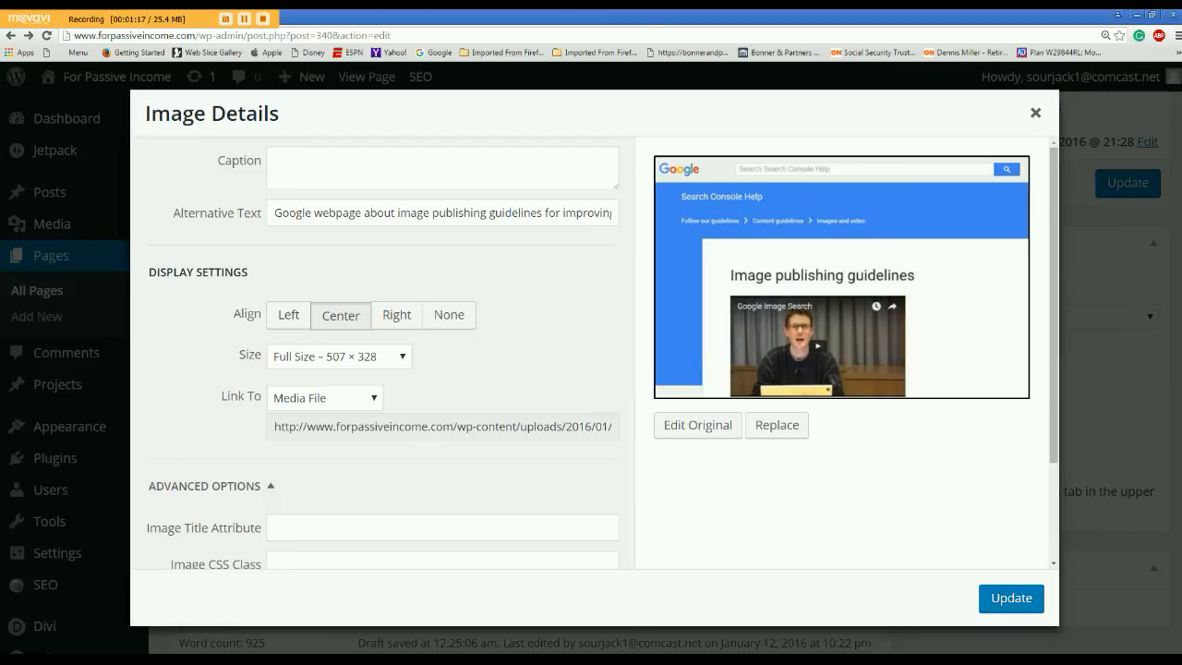
click(247, 637)
click(450, 540)
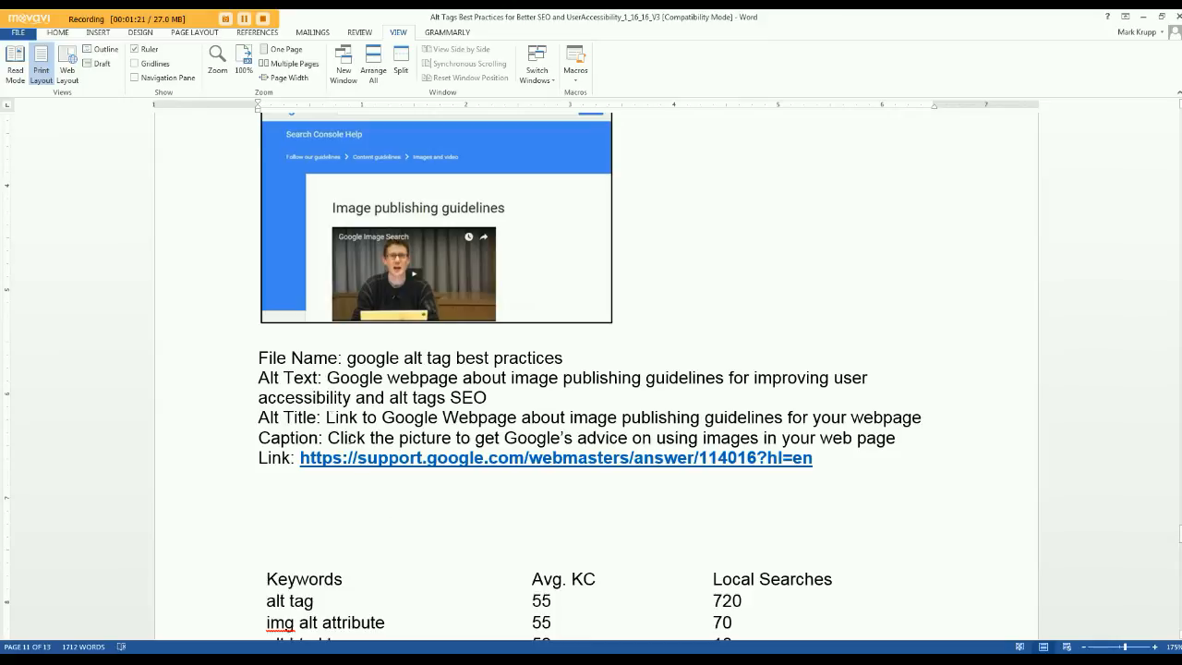
drag(328, 437, 907, 446)
key(ctrl+c)
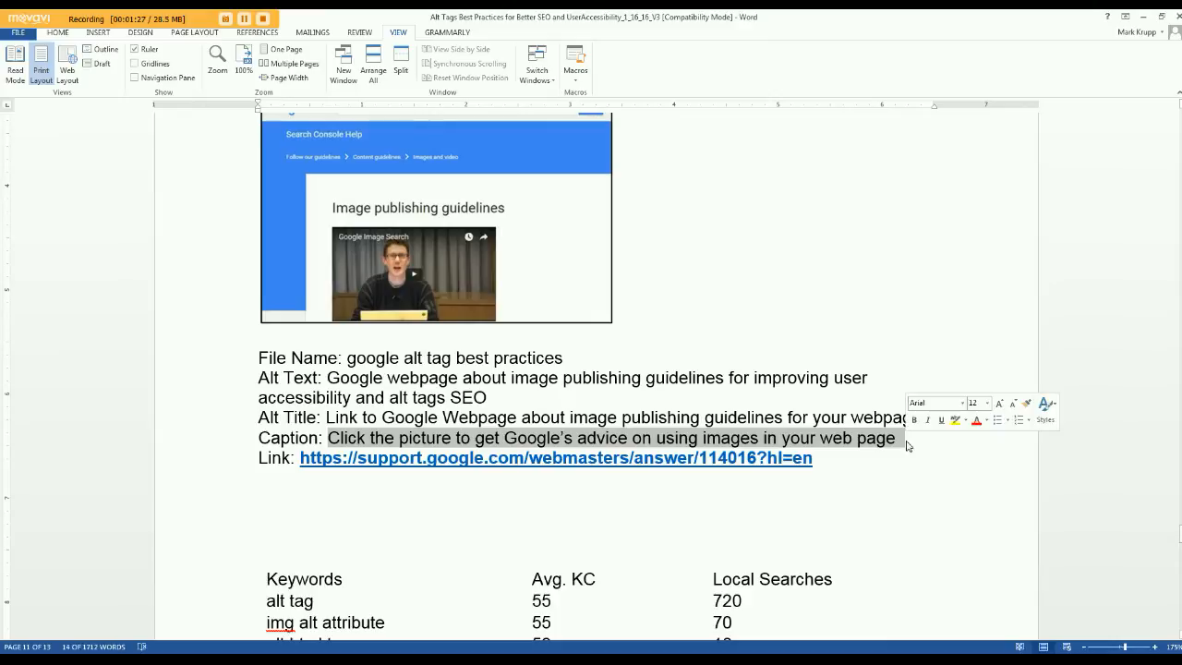
click(889, 502)
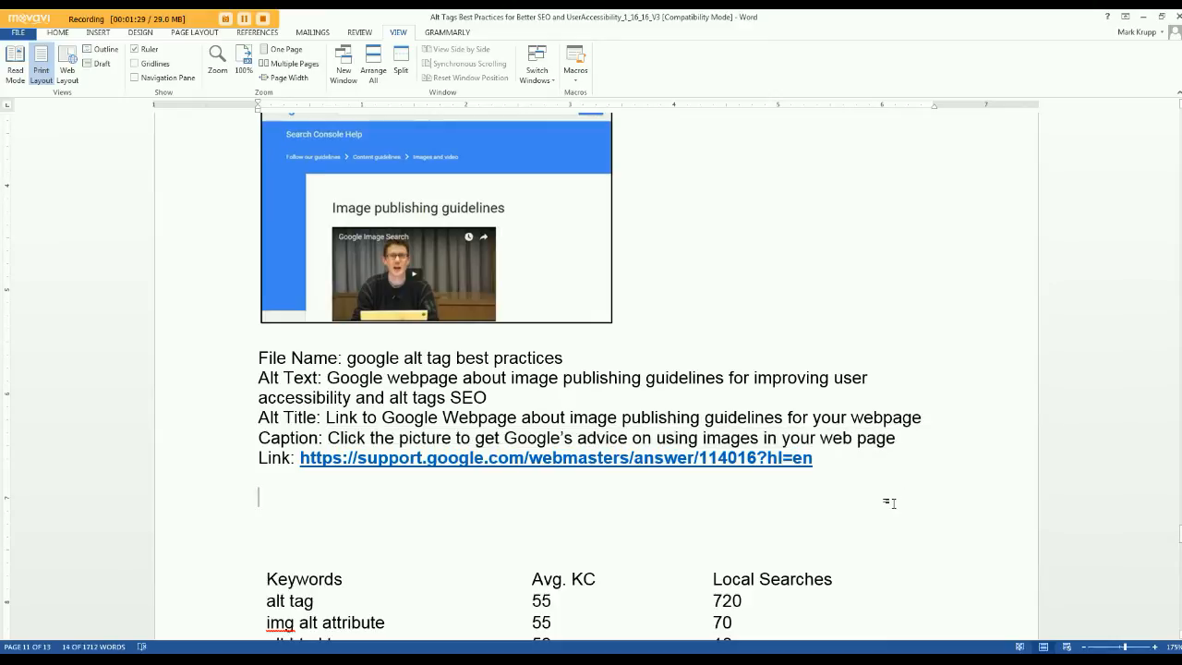
key(alt+Tab)
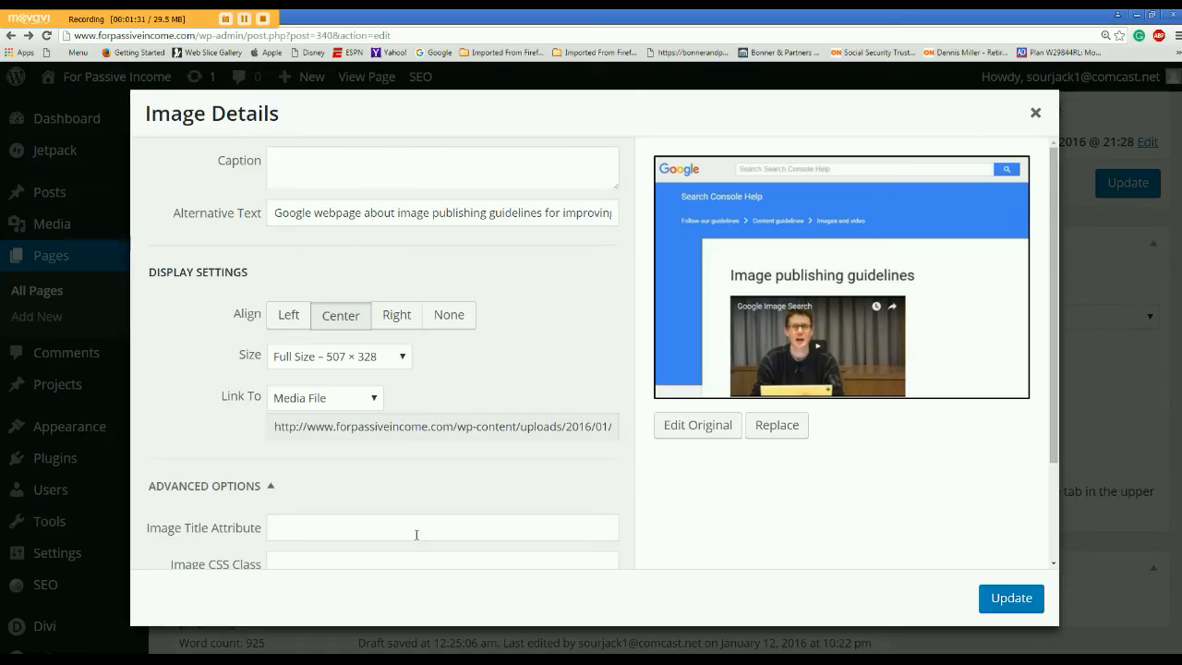
click(292, 158)
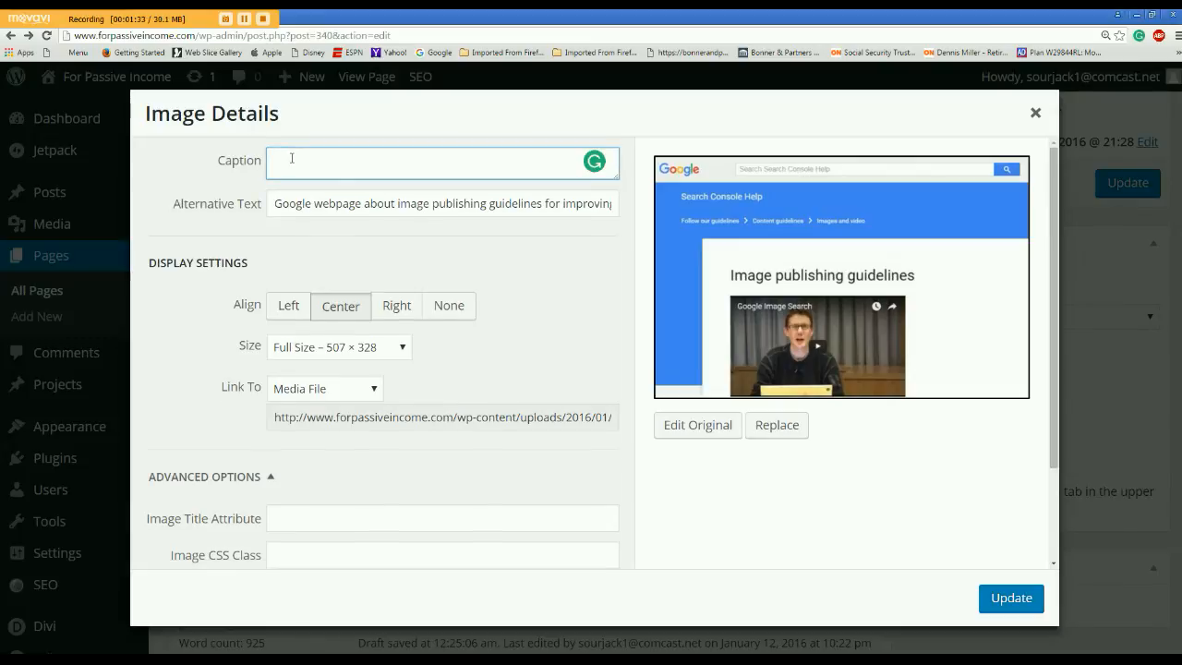
key(ctrl+v)
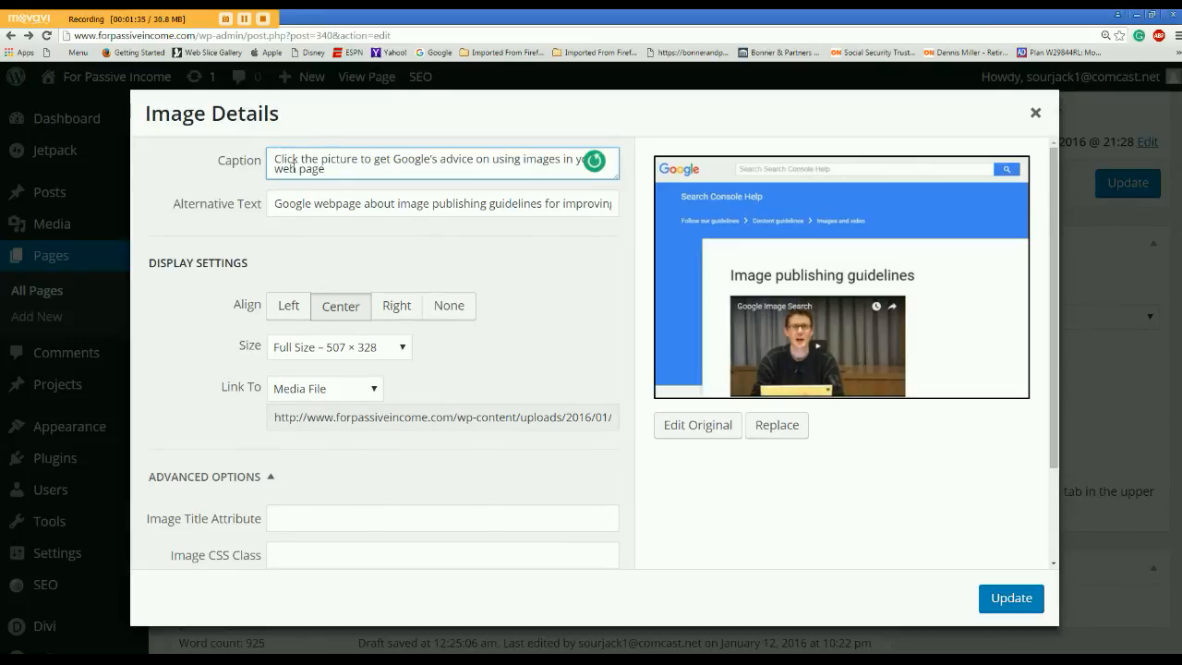
- Set the image title attribute to "Link to Google Webpage about image publishing guidelines for your webpage", copied from the Word document
scroll(530, 343, down, 1)
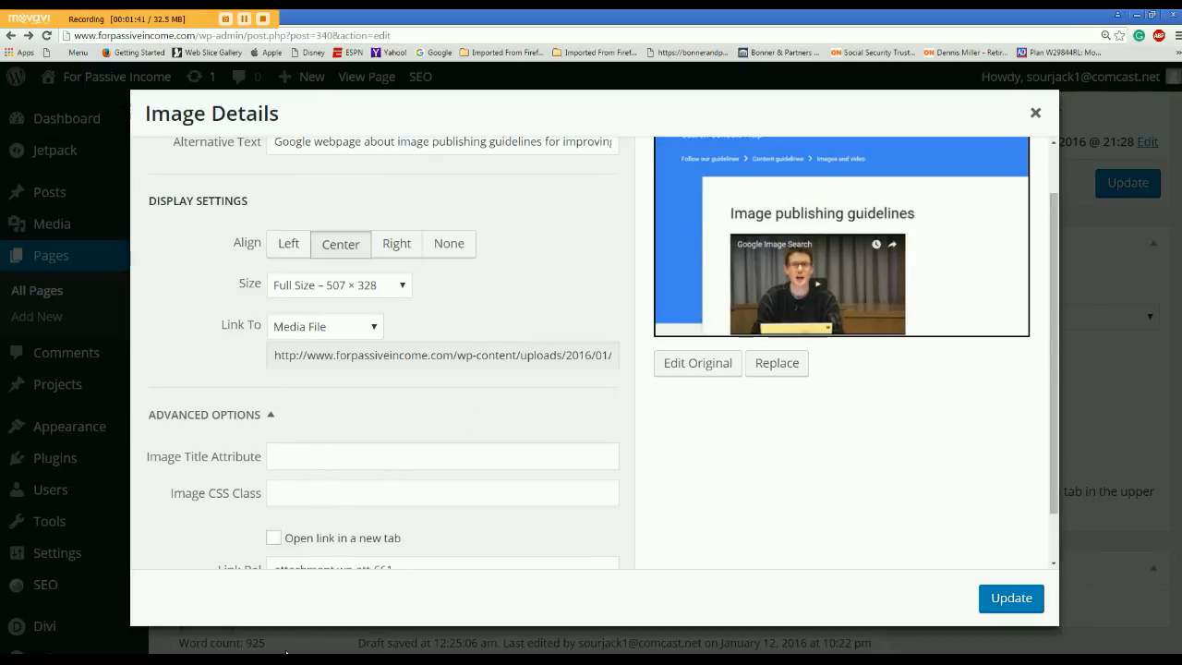
key(alt+Tab)
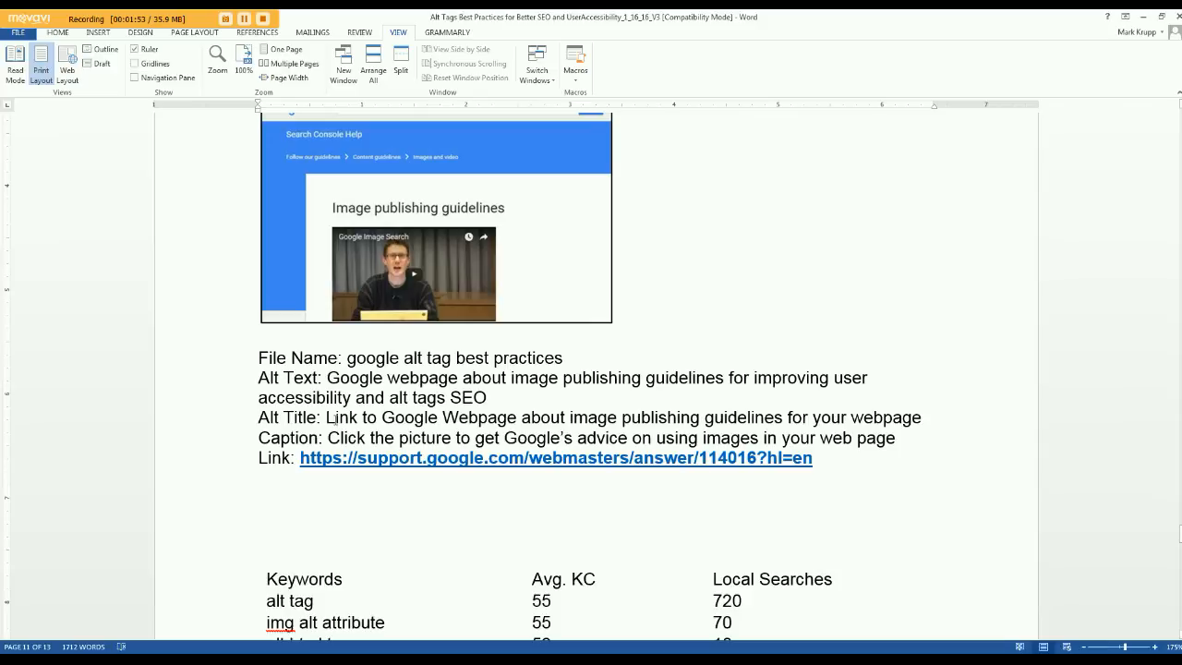
drag(326, 417, 914, 419)
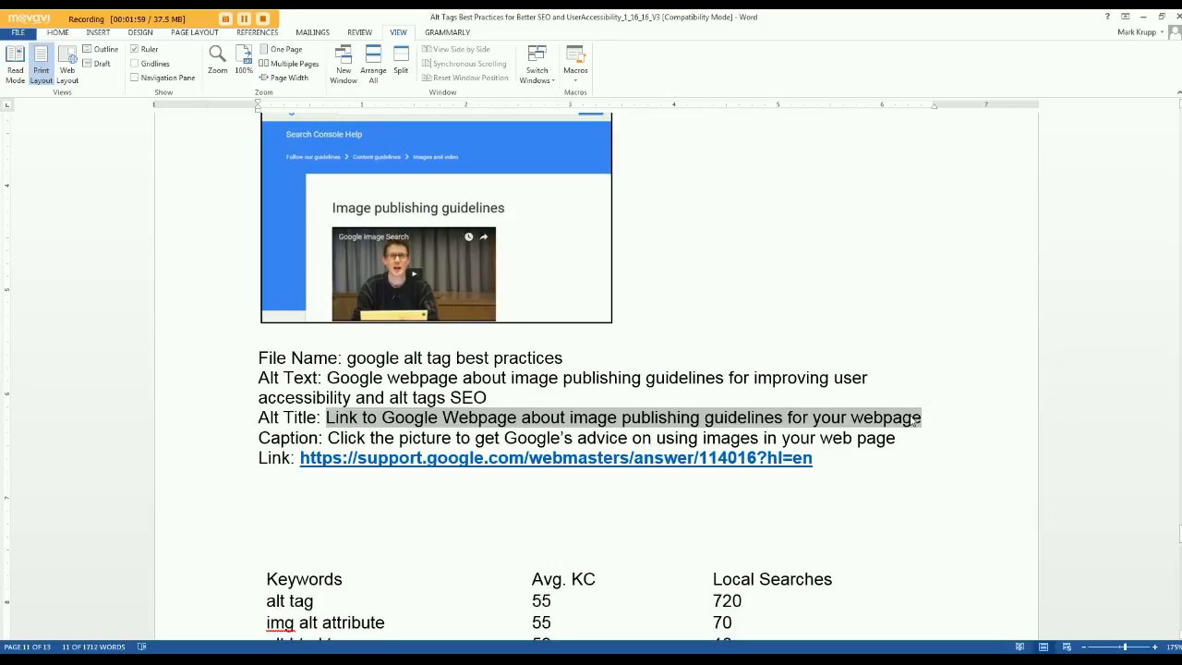
click(575, 656)
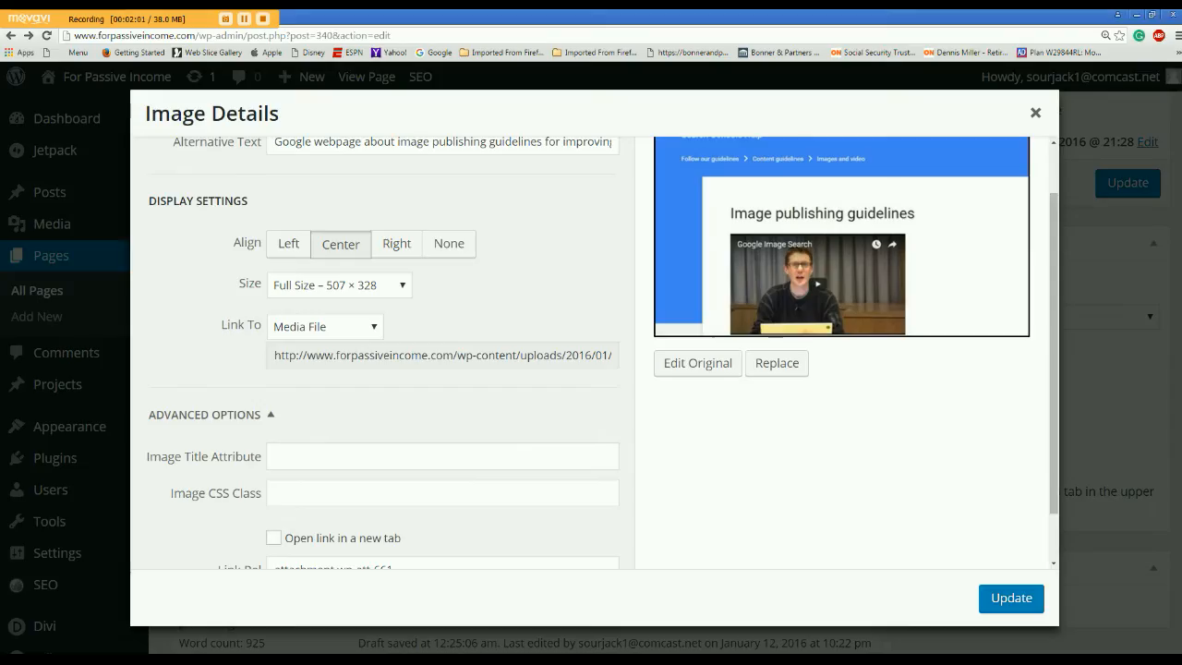
click(289, 454)
key(ctrl+v)
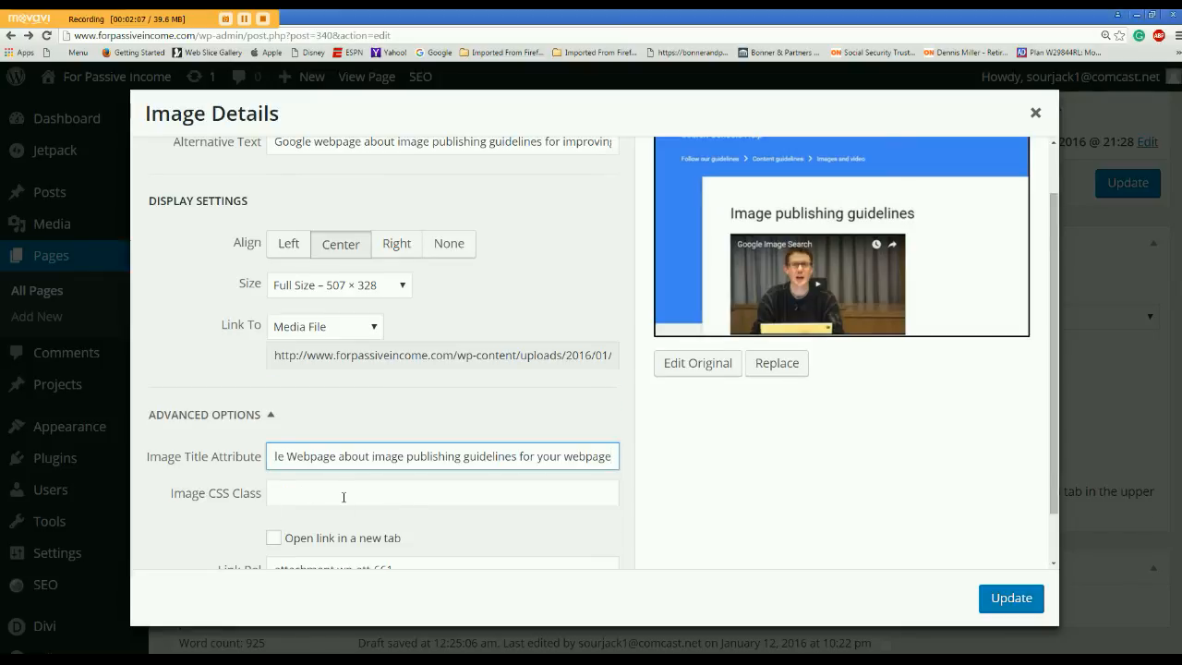
scroll(344, 497, down, 1)
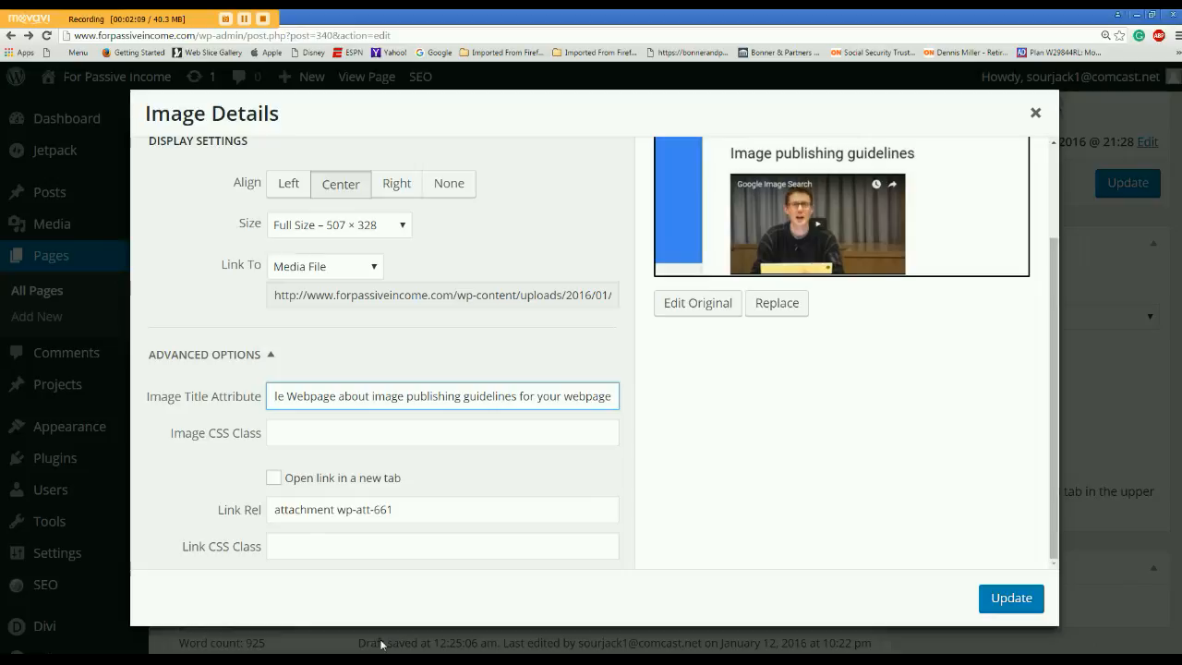
key(alt+Tab)
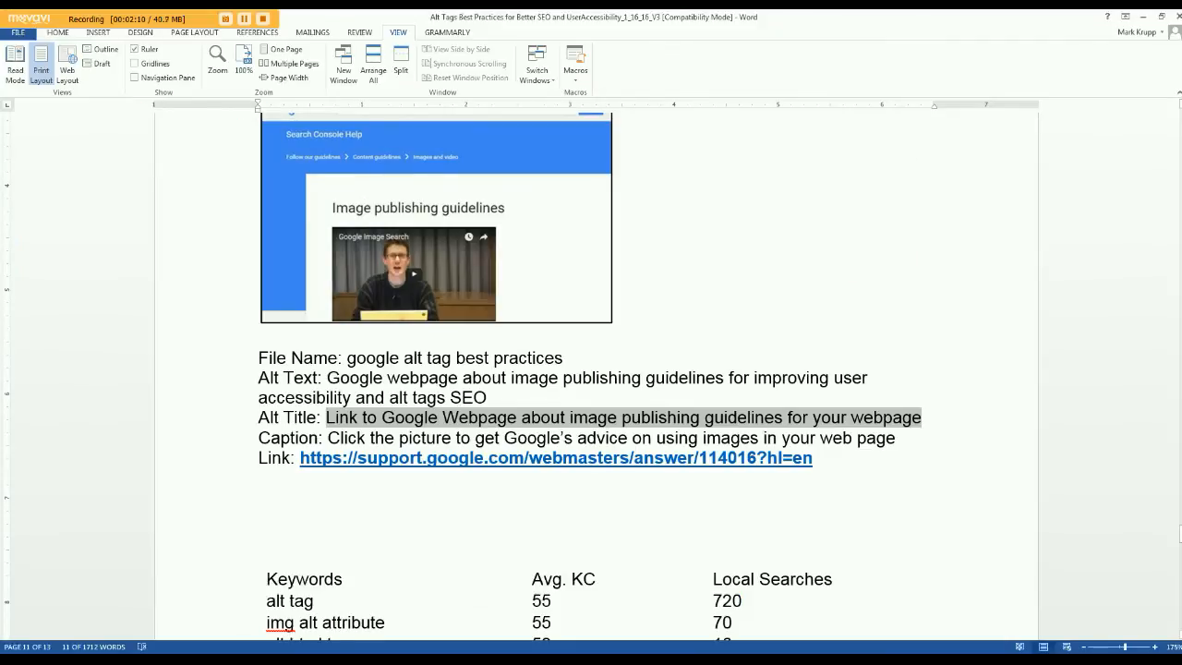
click(720, 497)
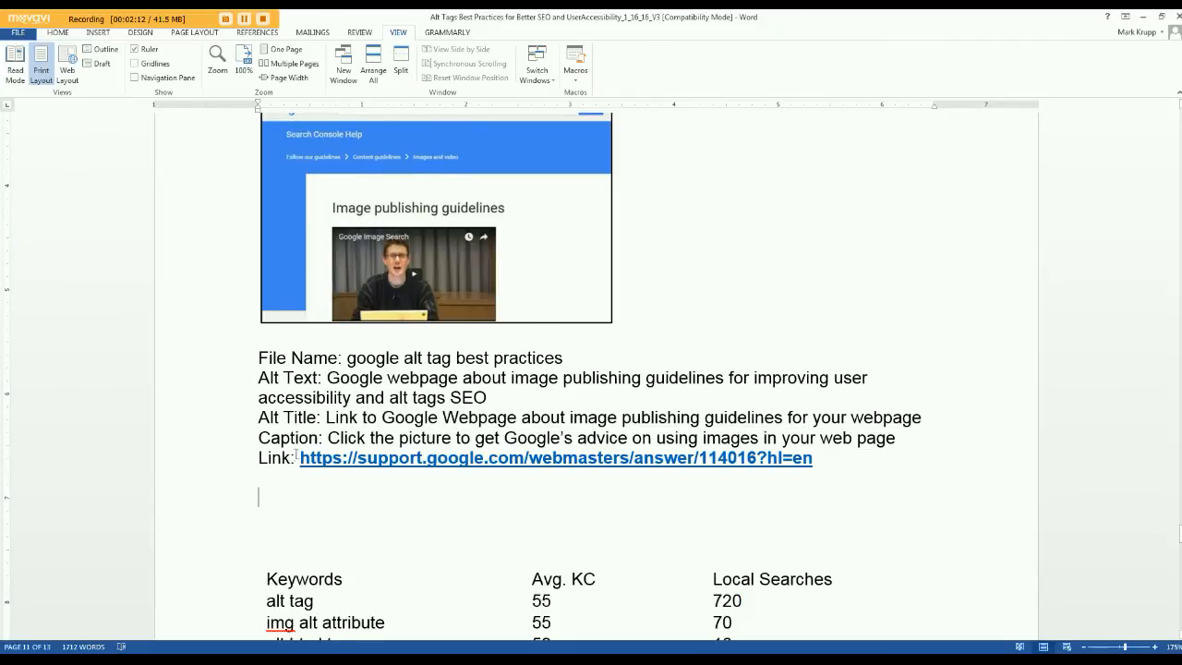
drag(296, 456, 766, 500)
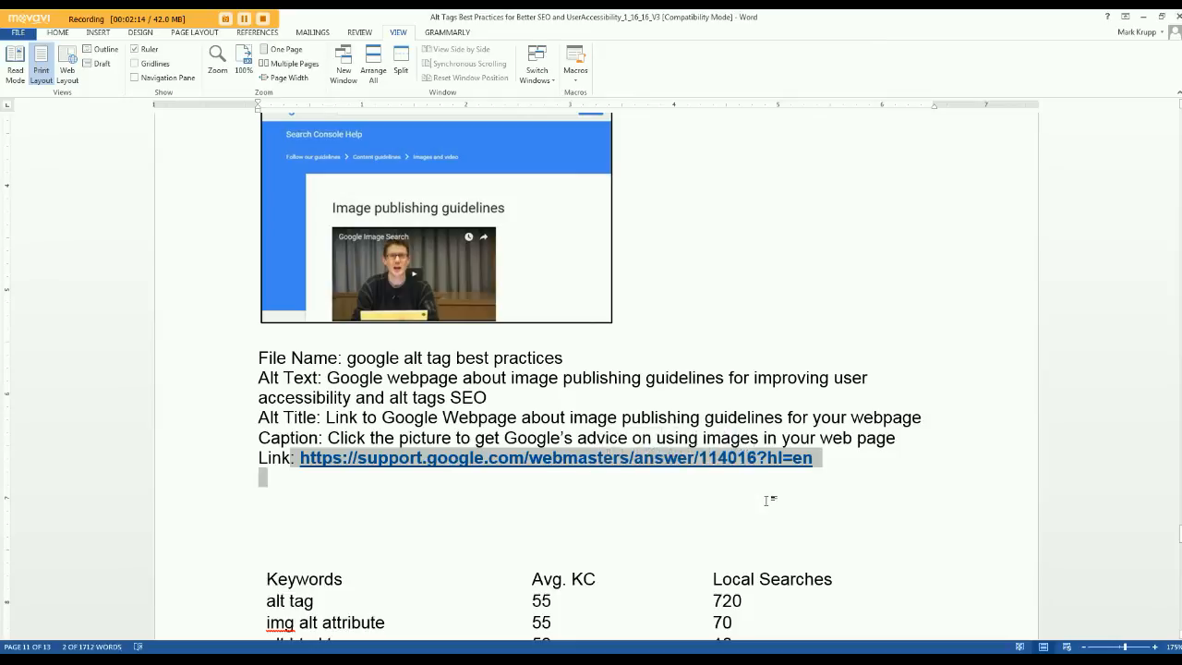
click(766, 501)
drag(815, 458, 401, 469)
key(ctrl+c)
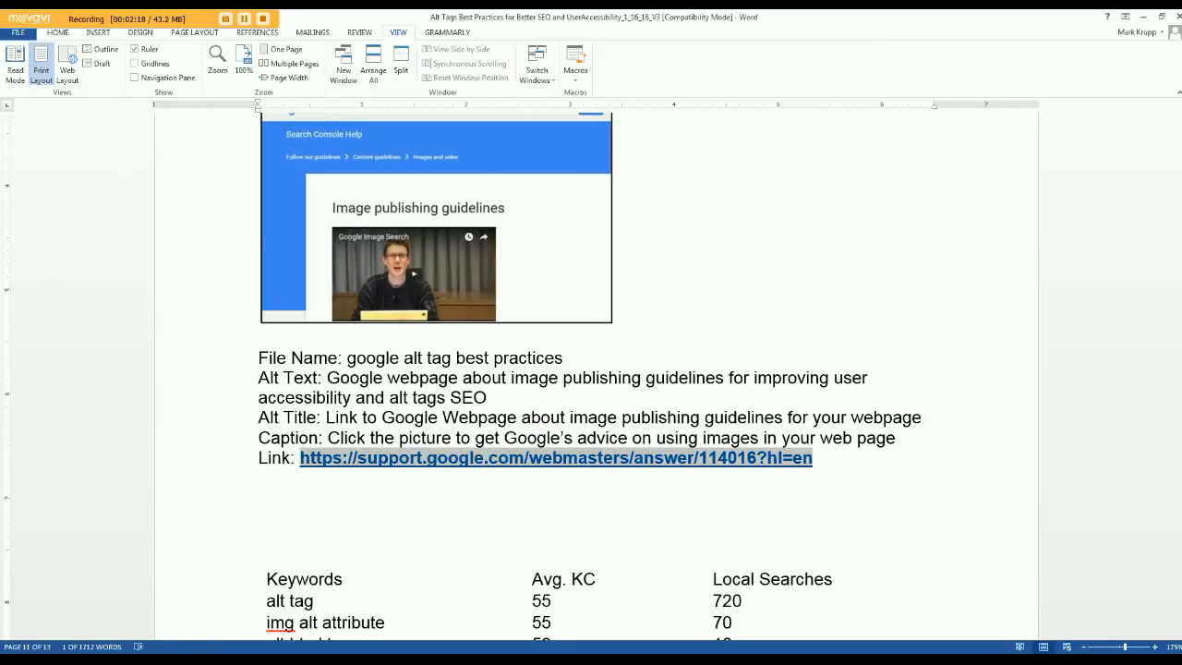
- Back in the WordPress image details, paste the copied Google support link as the Link CSS Class and update the image
key(alt+Tab)
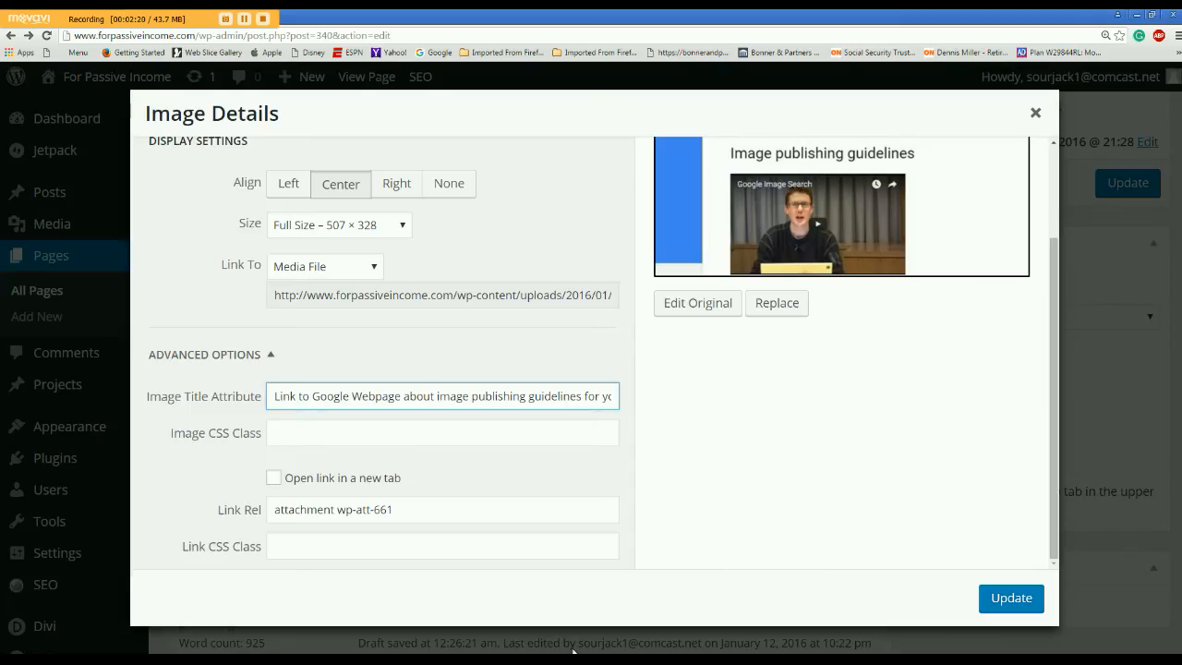
click(352, 542)
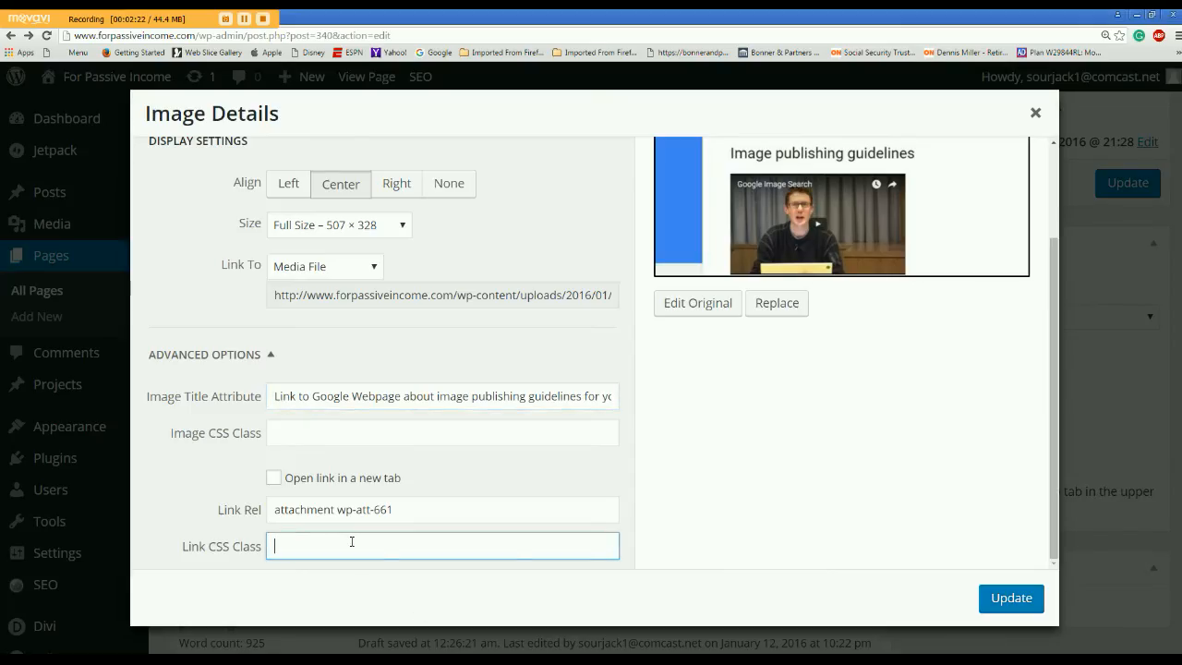
key(ctrl+v)
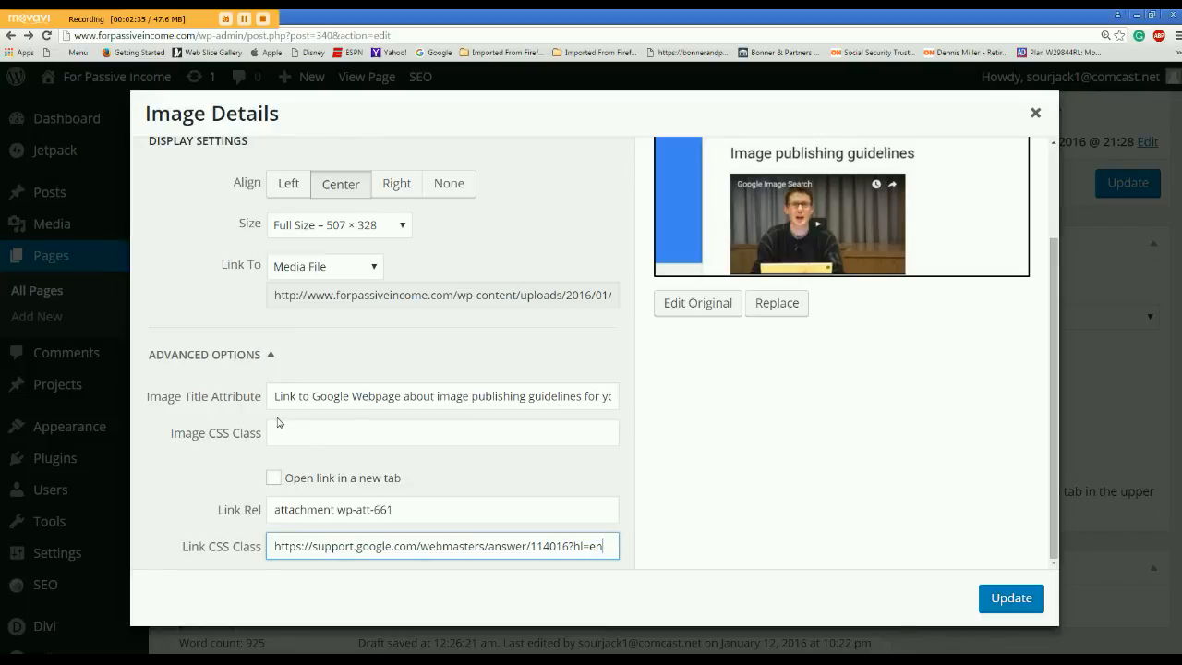
click(1011, 599)
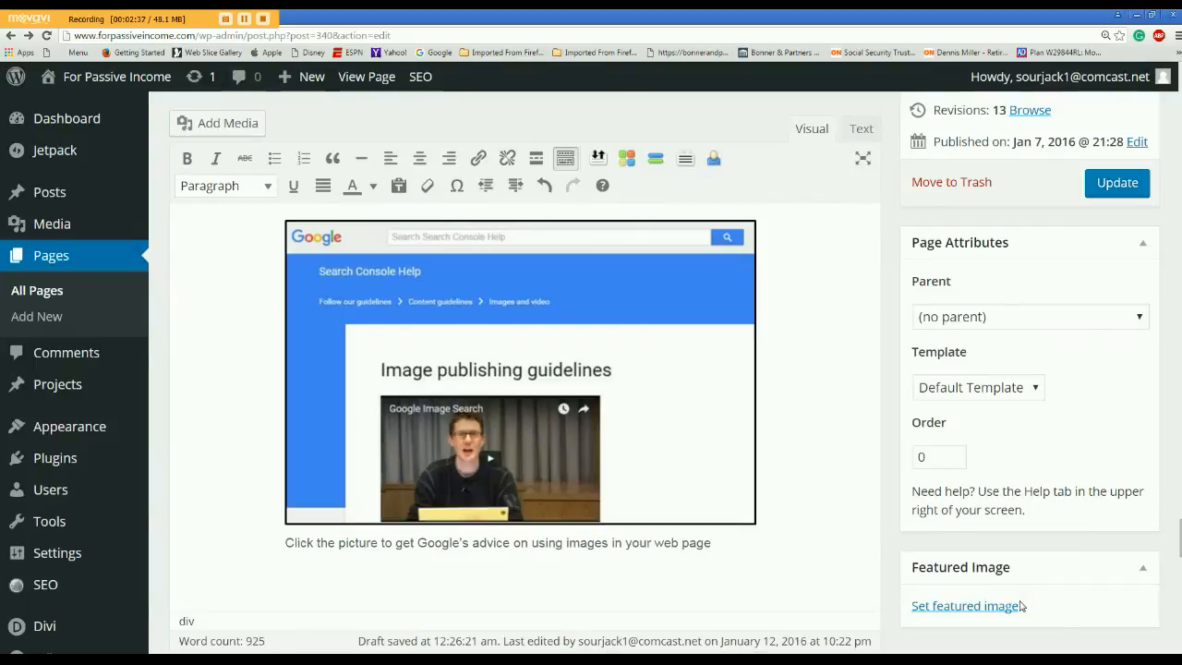